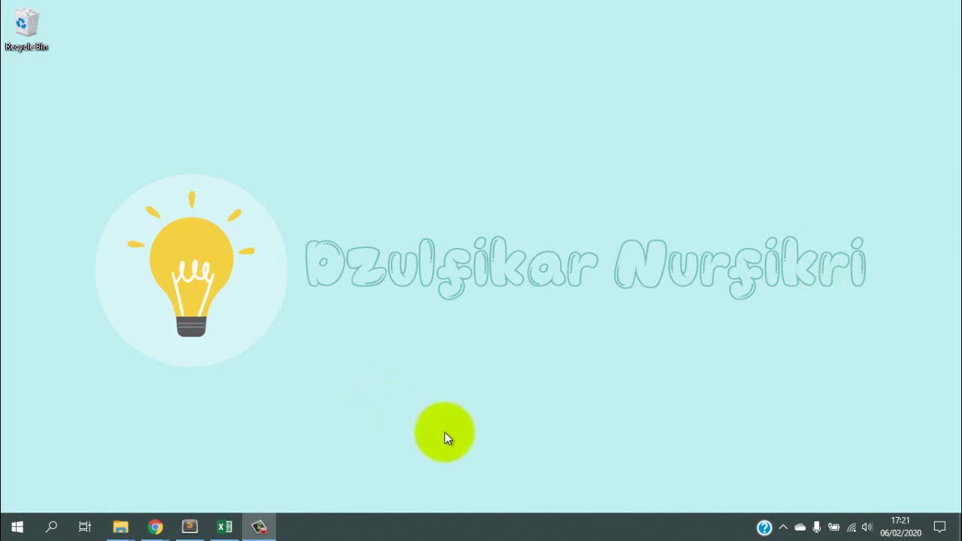
Bring up the 'concatenate, ampersand, justify' workbook from the taskbar.
click(224, 526)
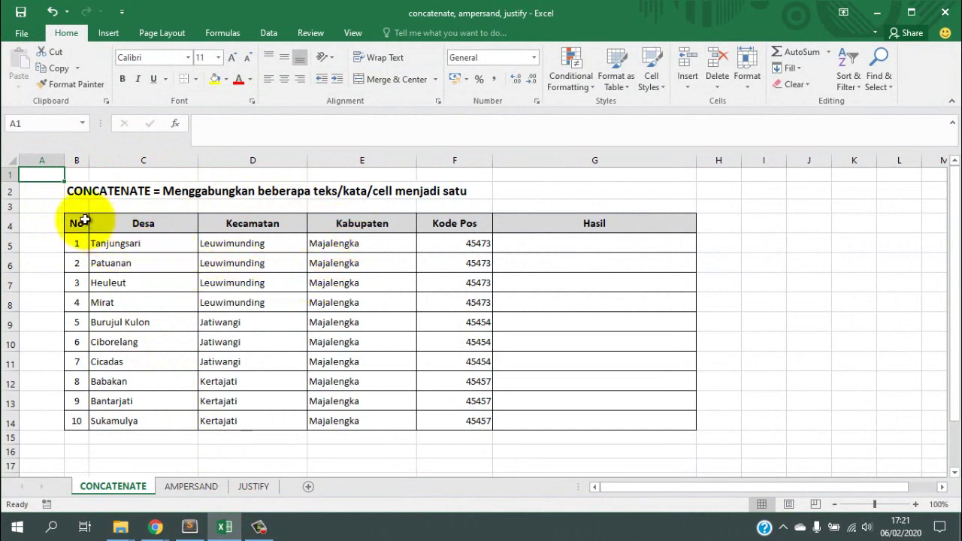
drag(77, 224, 579, 421)
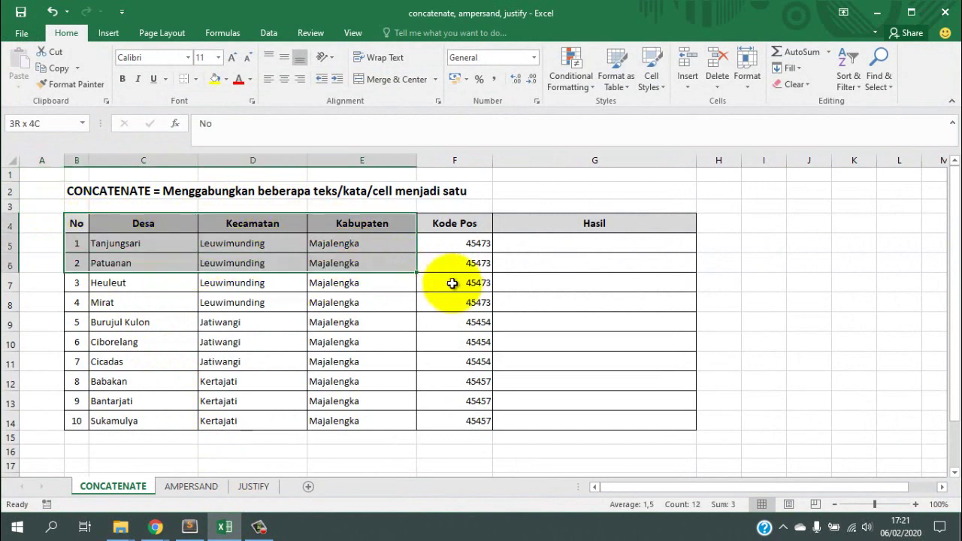
click(743, 399)
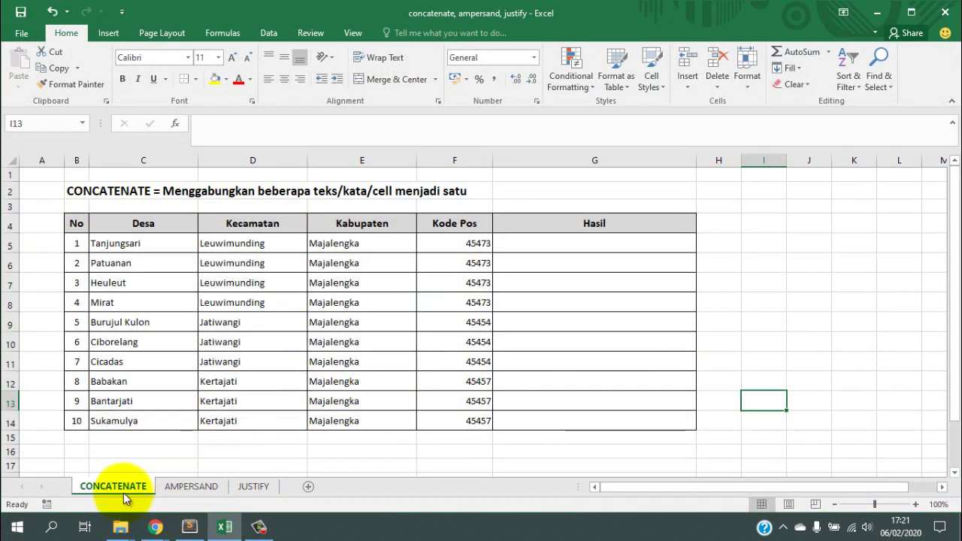
click(191, 487)
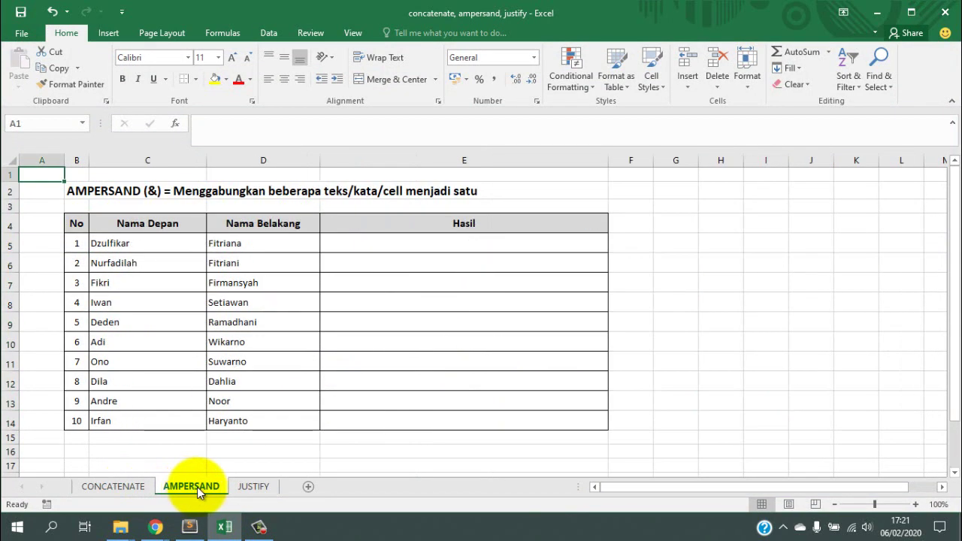
click(254, 490)
click(190, 489)
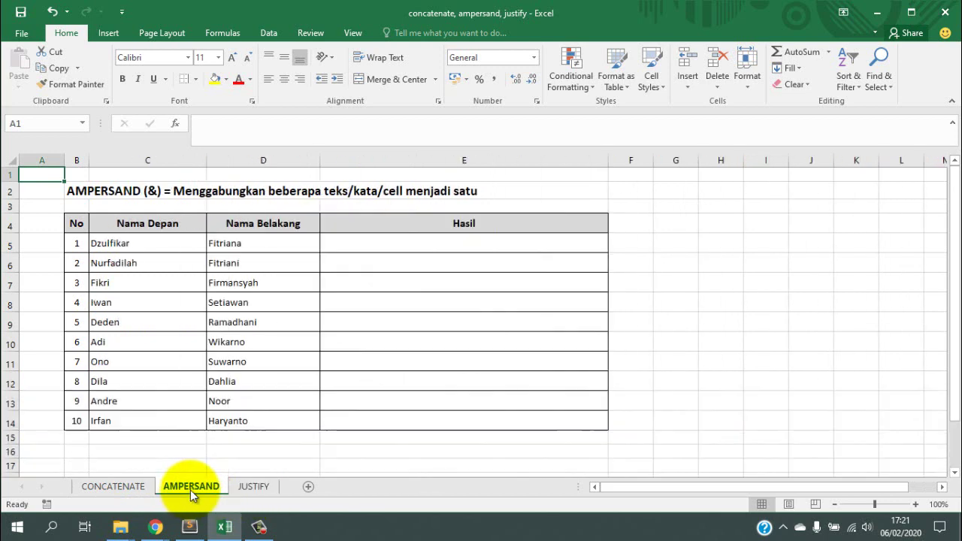
click(254, 487)
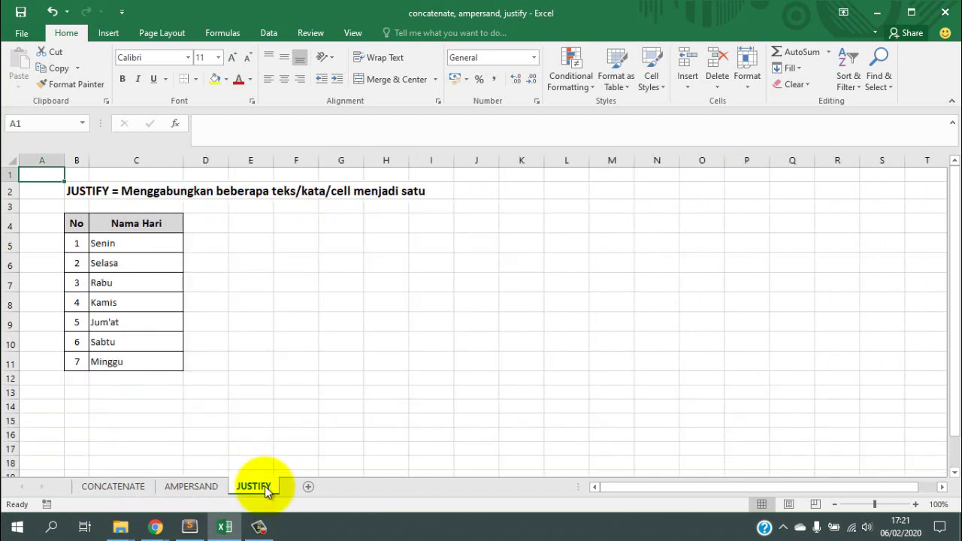
click(136, 487)
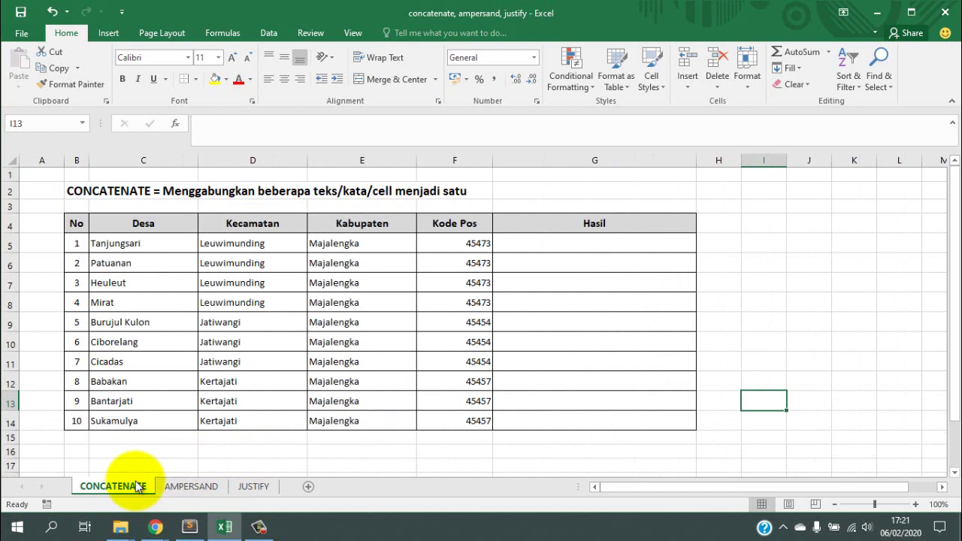
Review the row-5 values in C5:F5: Tanjungsari, the Kecamatan, Majalengka and 45473.
click(33, 190)
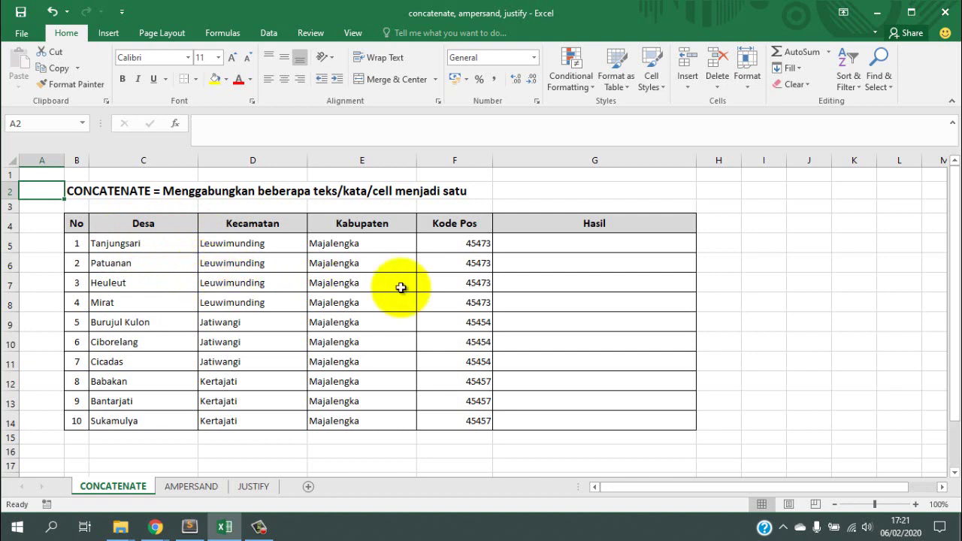
click(564, 243)
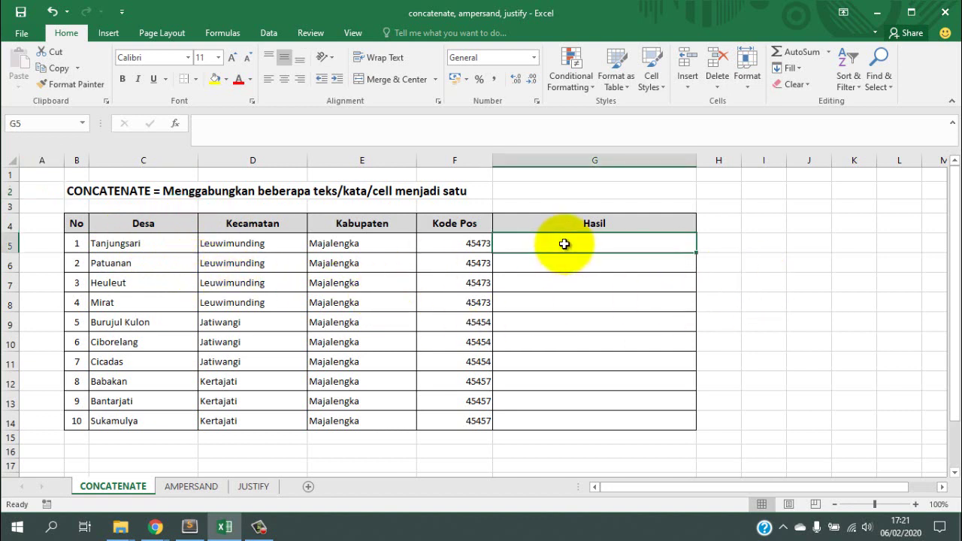
click(147, 239)
click(244, 243)
click(311, 241)
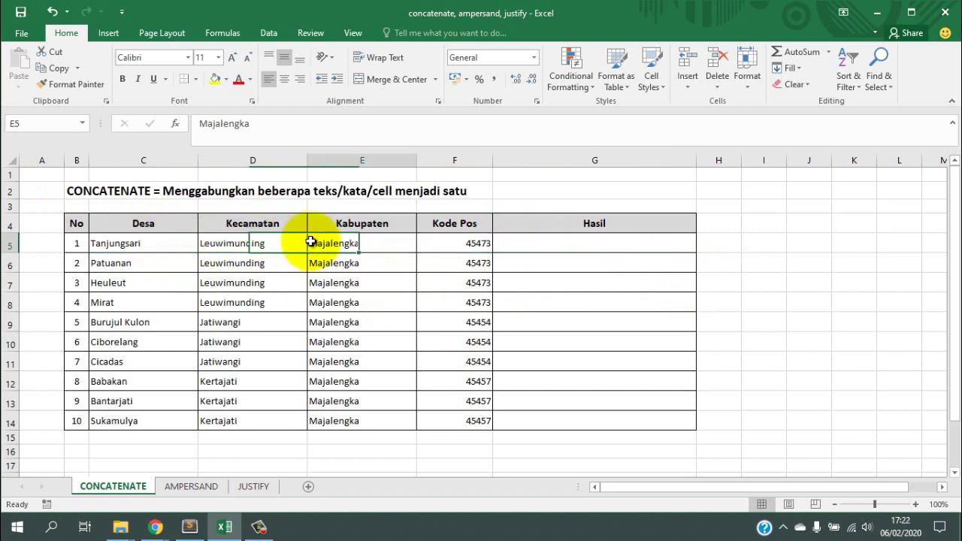
click(426, 243)
Widen Hasil column G for the combined addresses and begin editing G5.
click(592, 244)
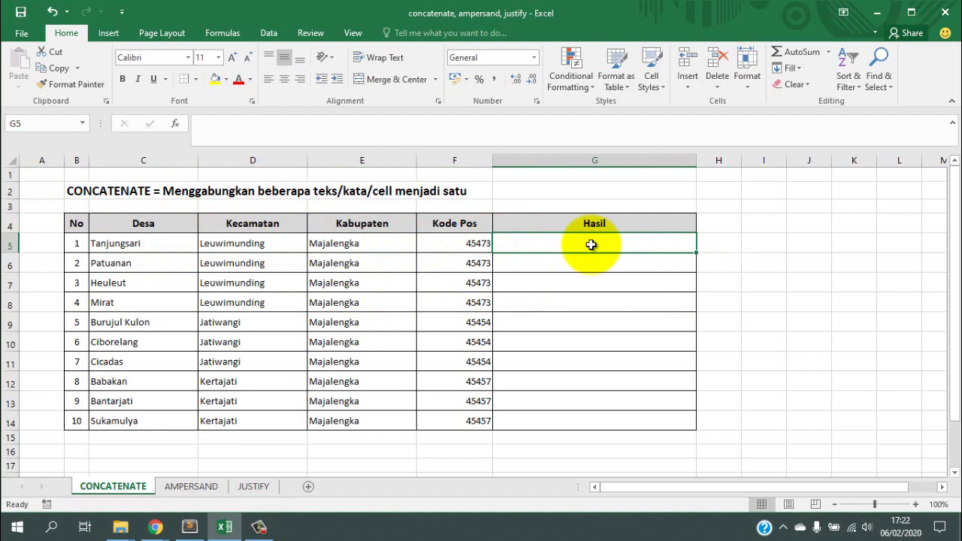
drag(695, 159, 878, 159)
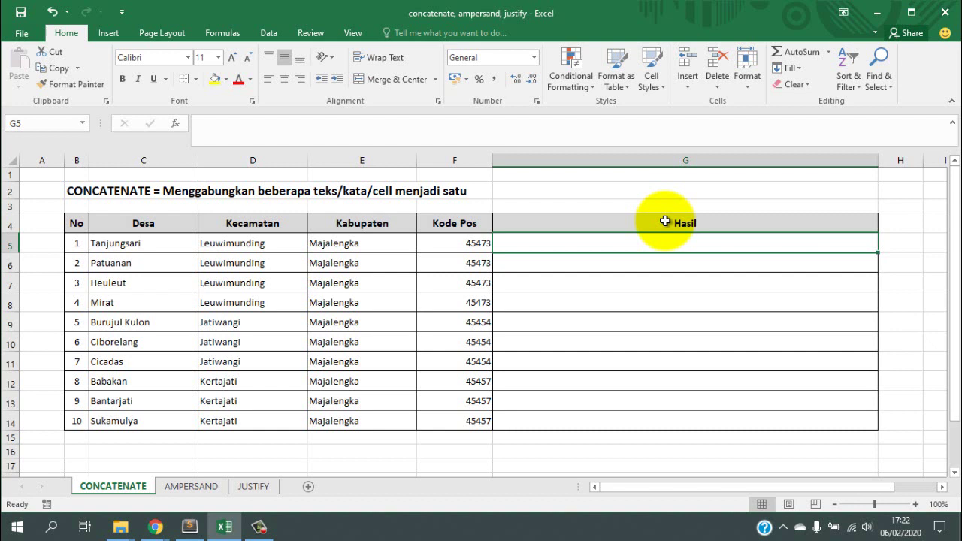
double_click(520, 244)
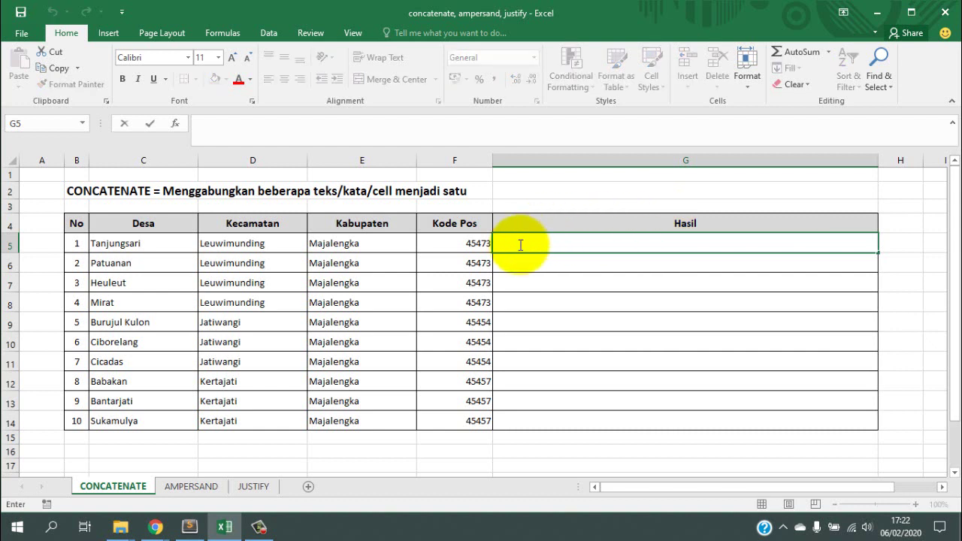
Start a CONCATENATE formula in G5, correcting the mistyped function name.
text(=cp)
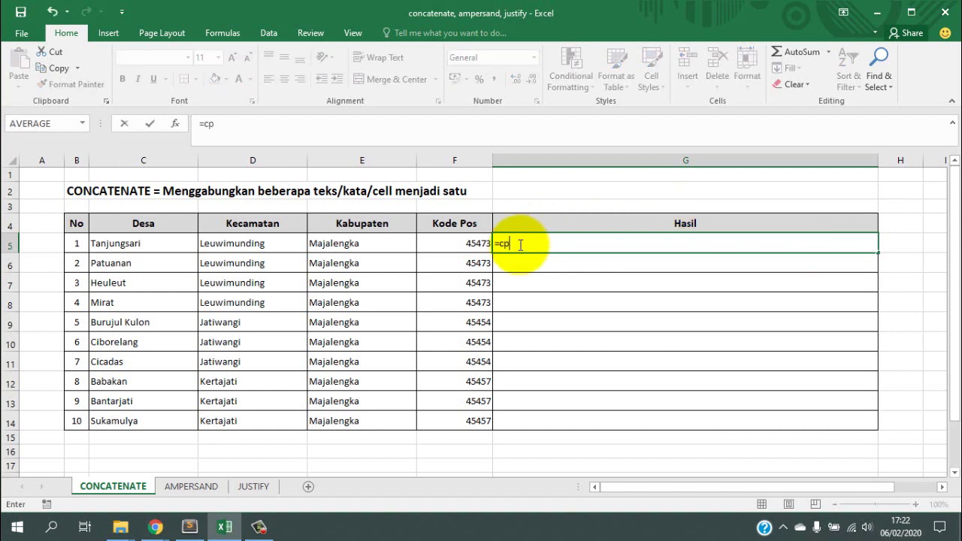
key(BackSpace)
key(BackSpace)
text(onn)
key(BackSpace)
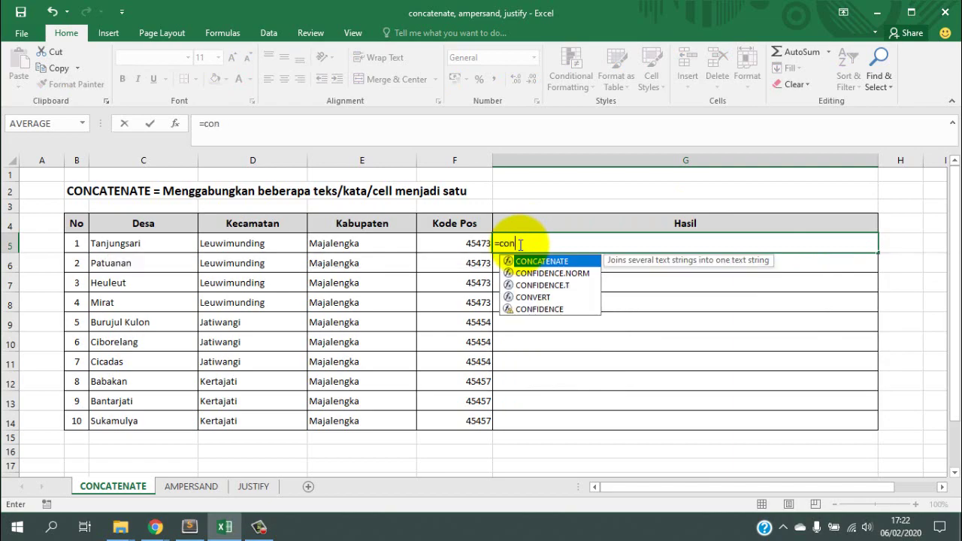
text(ca)
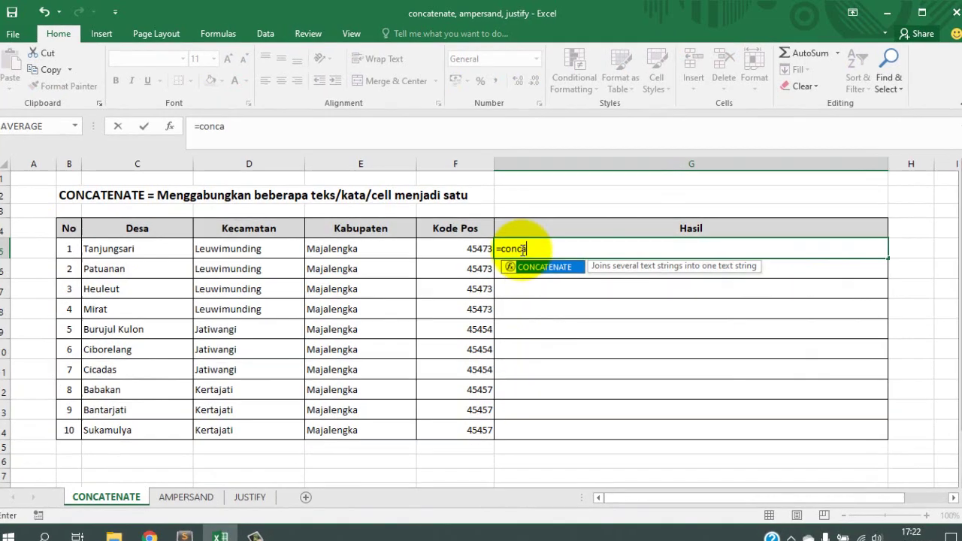
key(Tab)
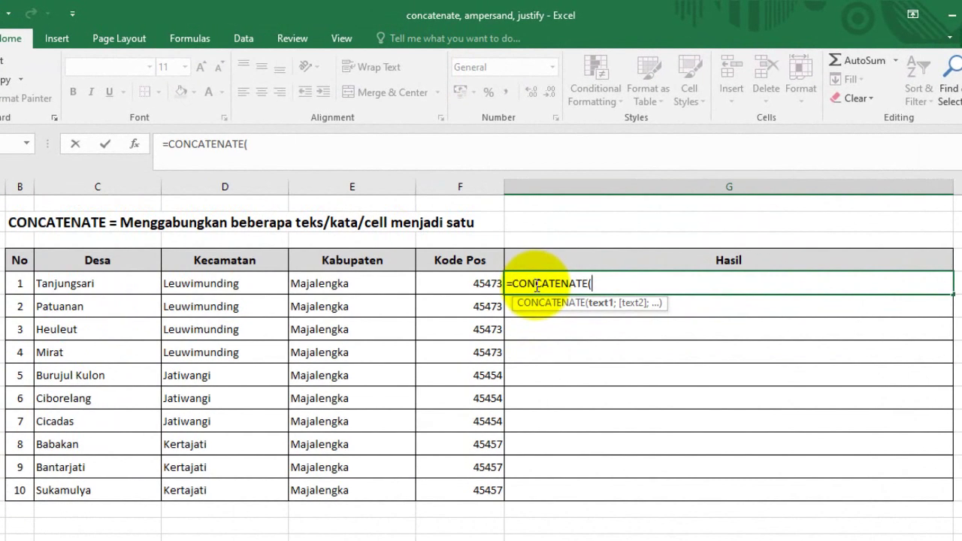
Complete G5 as =CONCATENATE(C5;D5;E5;F5), giving TanjungsariLeuwimundingMajalengka45473.
click(98, 283)
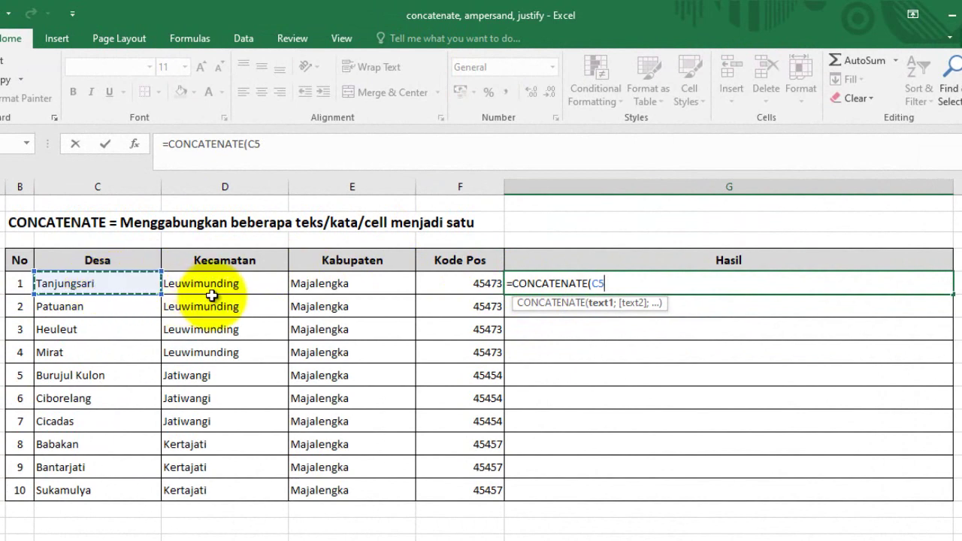
text(;)
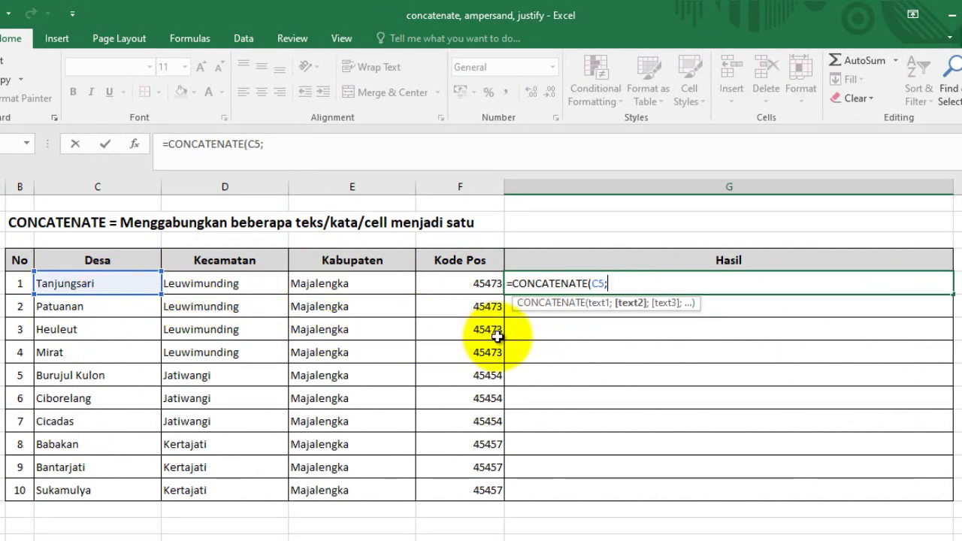
click(220, 285)
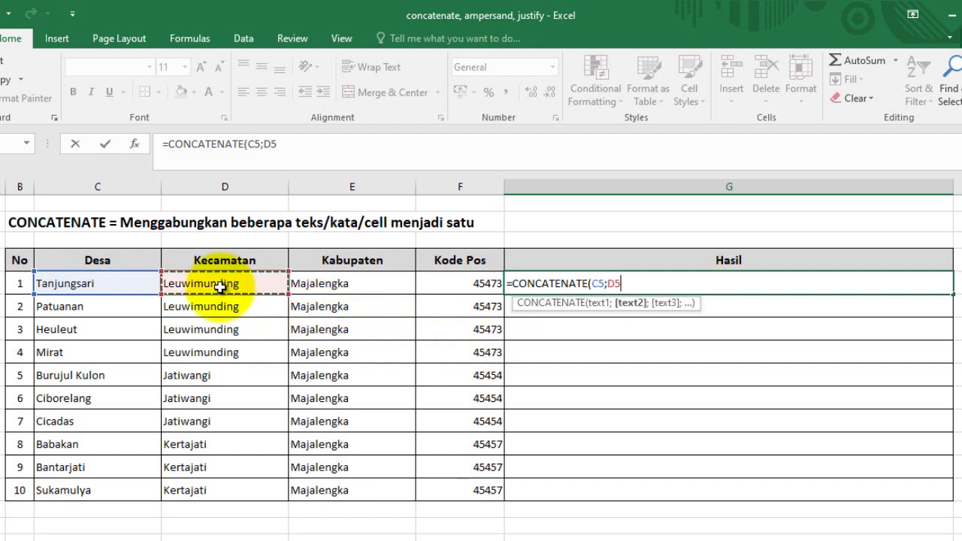
text(;)
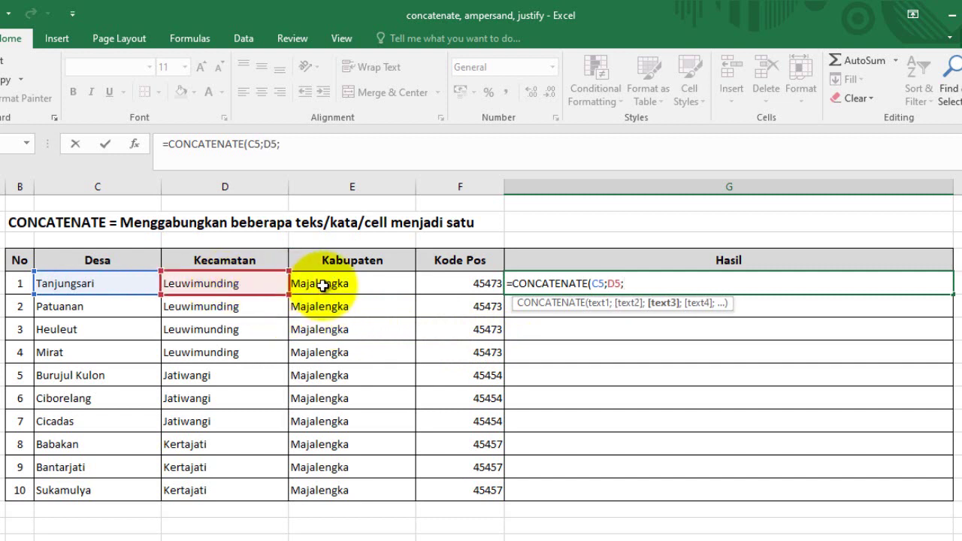
click(348, 283)
text(;)
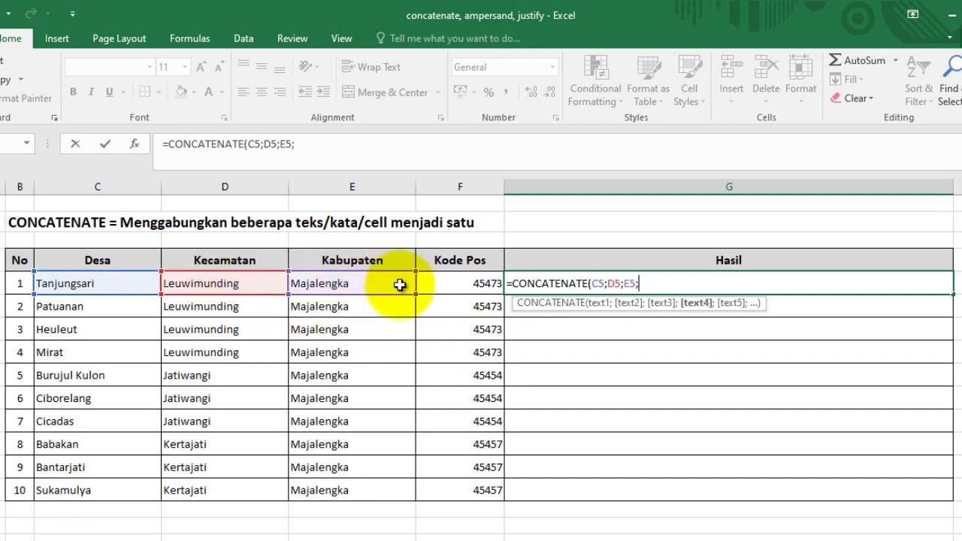
click(471, 283)
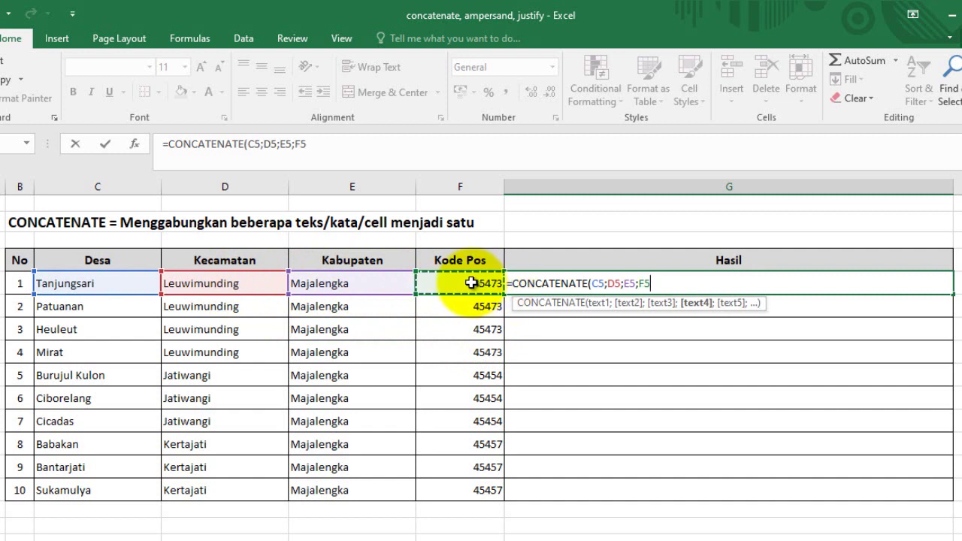
key(Return)
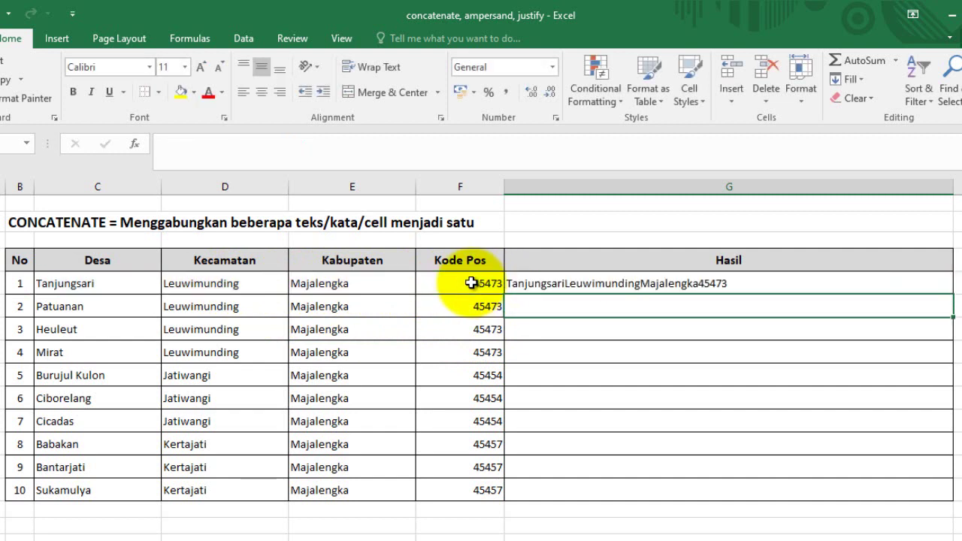
click(610, 288)
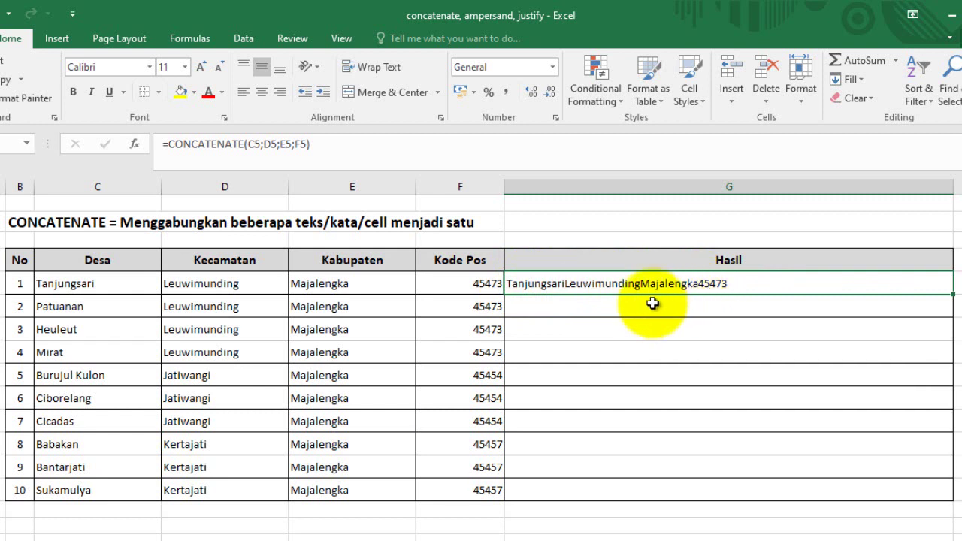
Insert the 'Desa ', ', Kec. ', ', Kab.' and ' ' labels between G5's formula references.
double_click(594, 286)
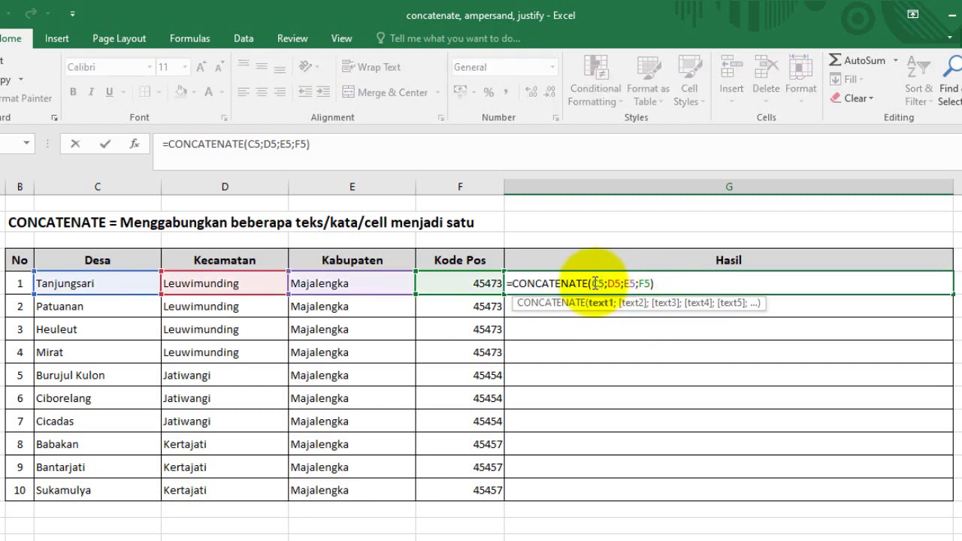
drag(592, 283, 606, 283)
click(591, 283)
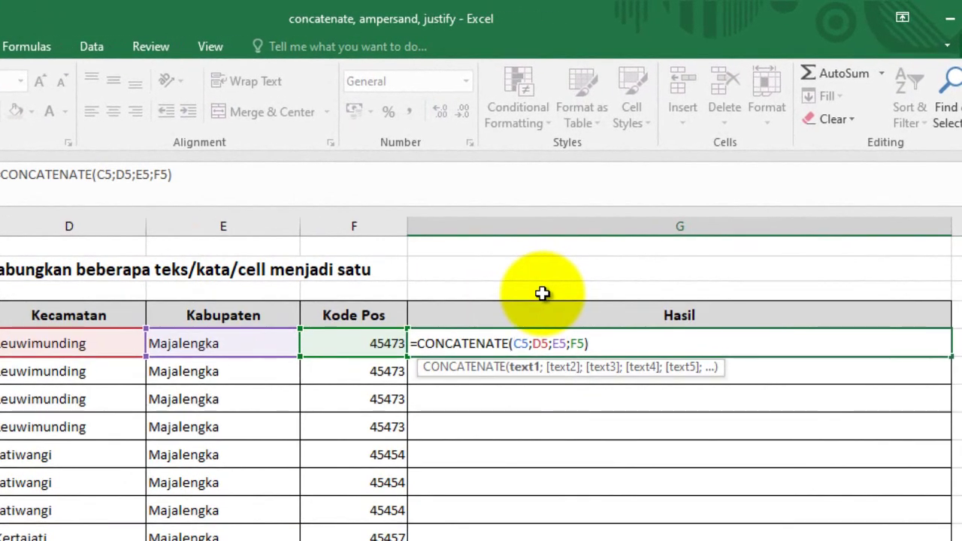
text("Desa)
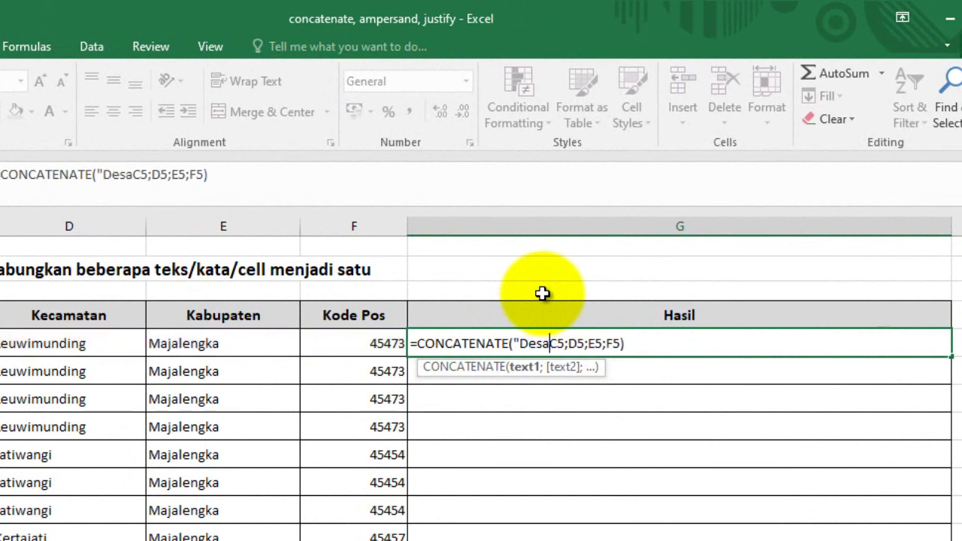
text( ")
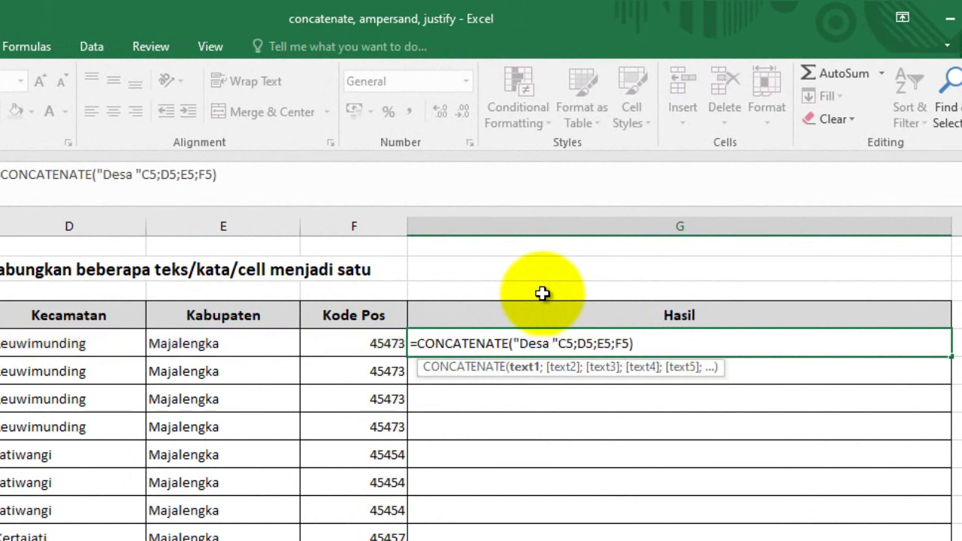
text(;)
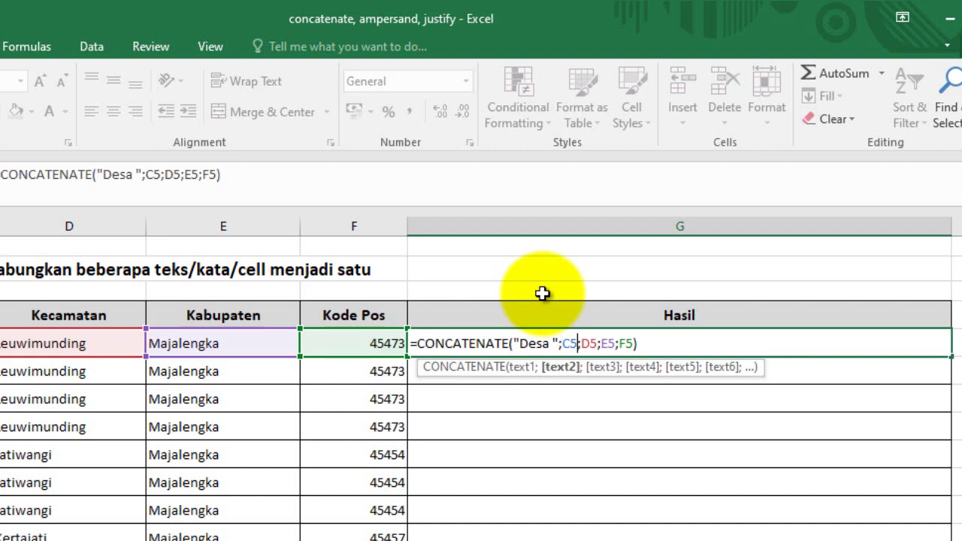
key(Right)
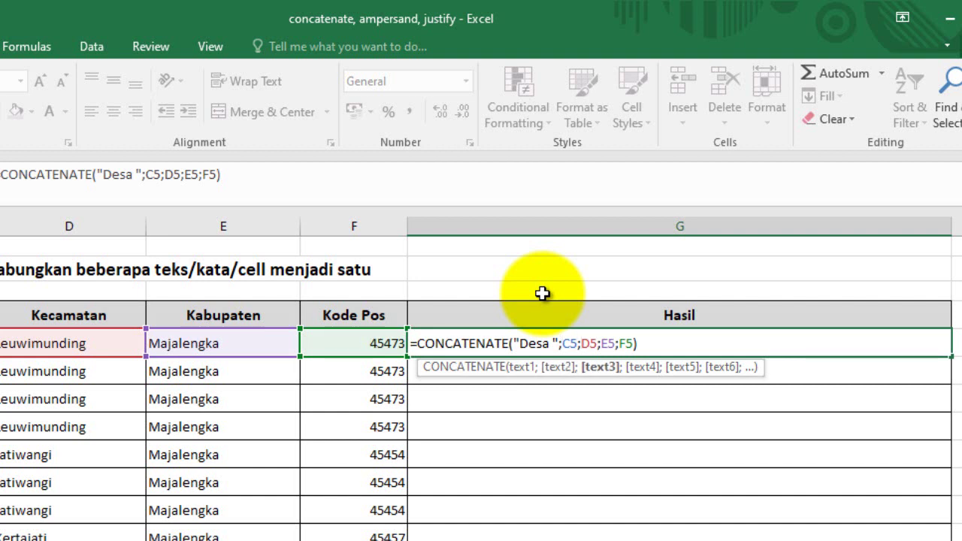
text(")
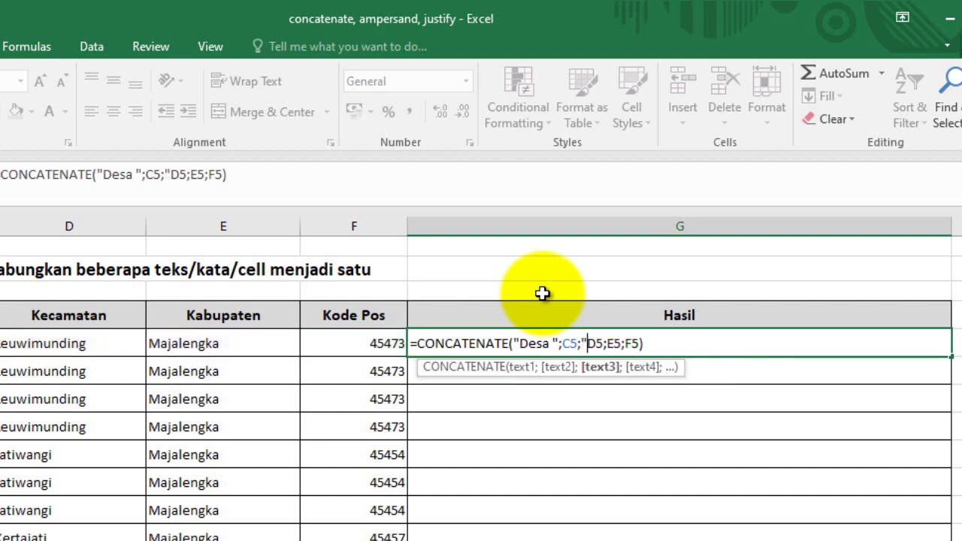
text(,)
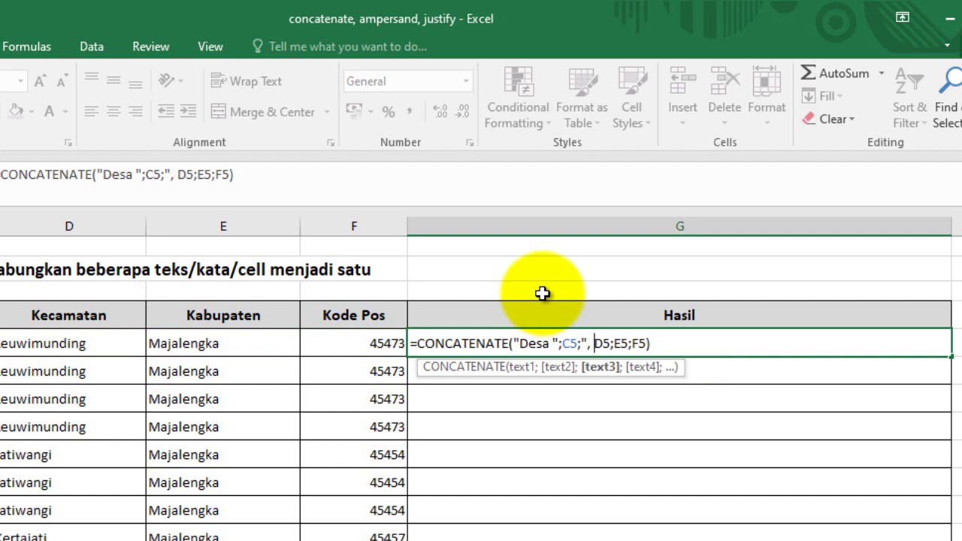
text( ";)
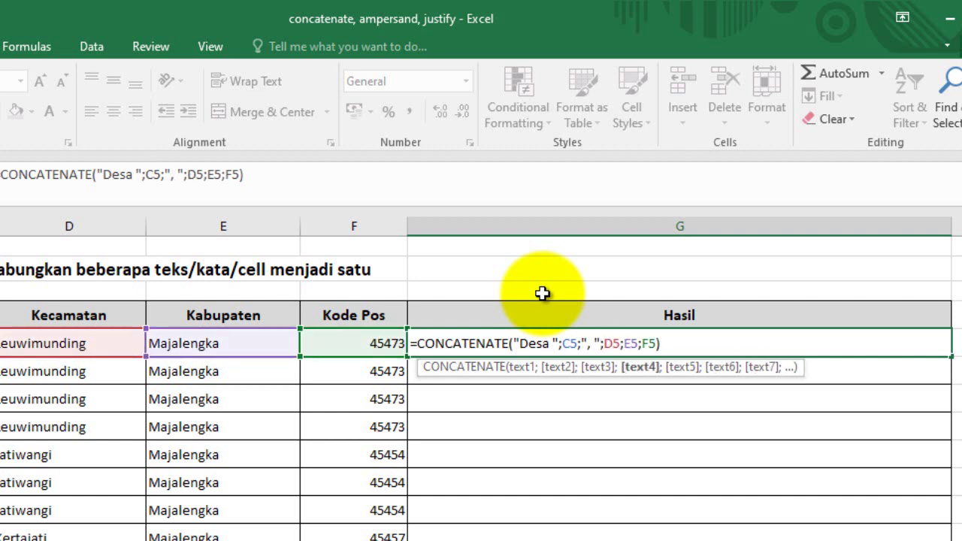
key(Left)
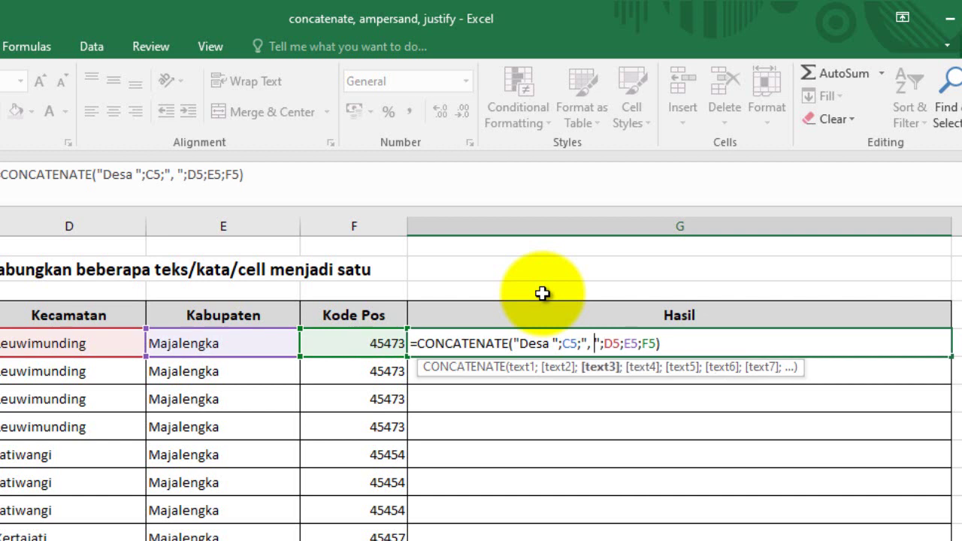
text(Kec.)
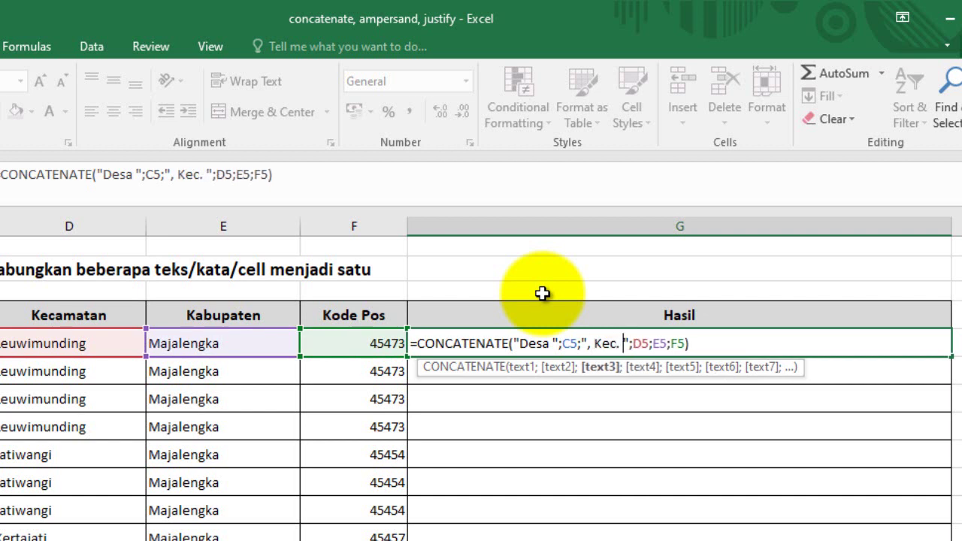
key(Right)
key(Right)
key(Right)
text(")
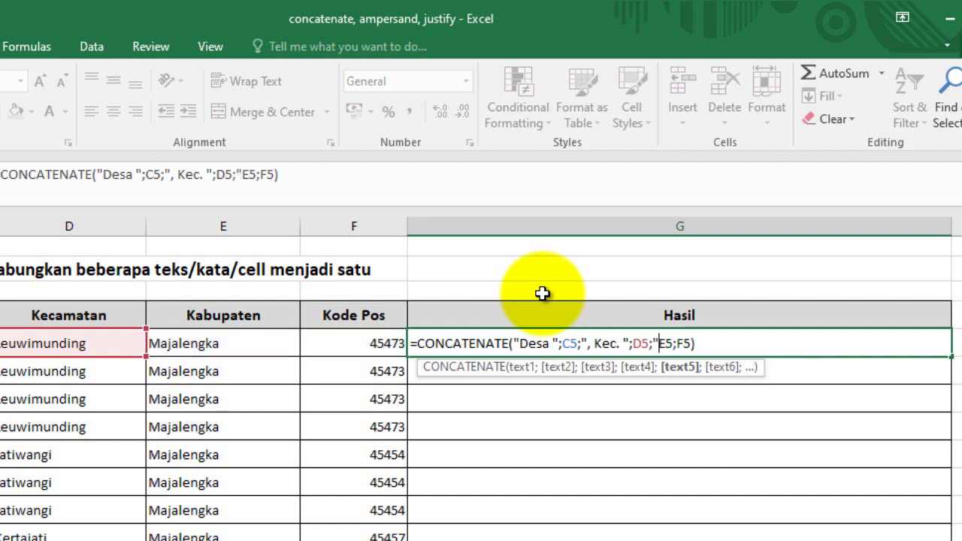
text(, )
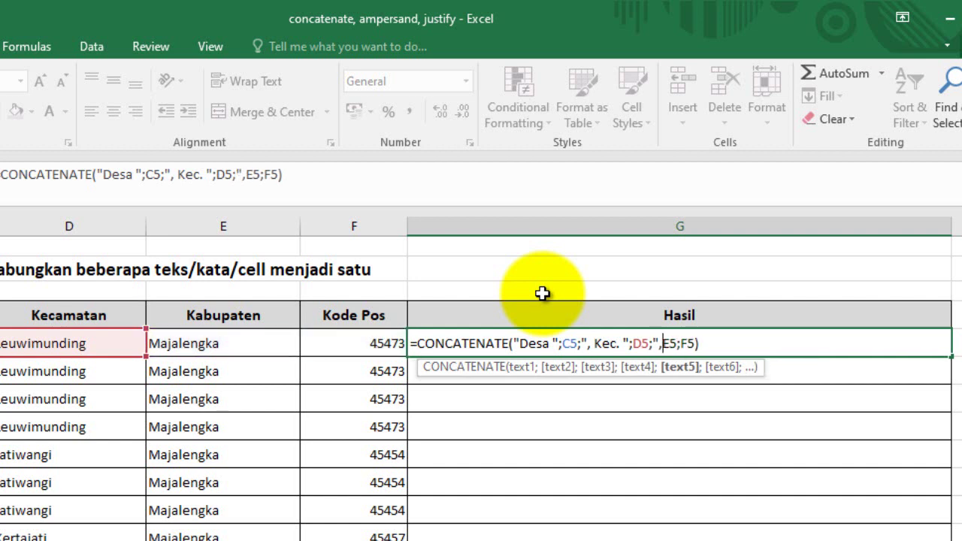
text(Kab)
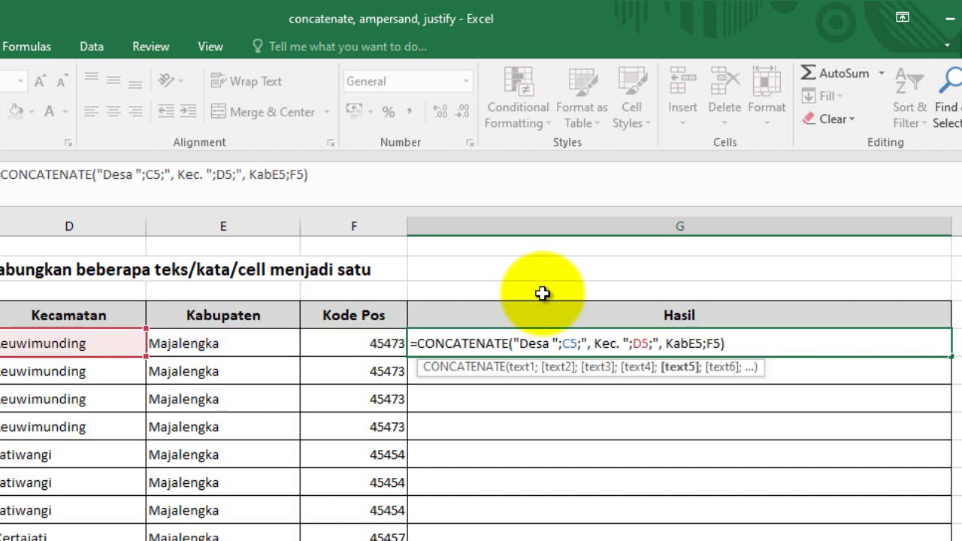
text(.";)
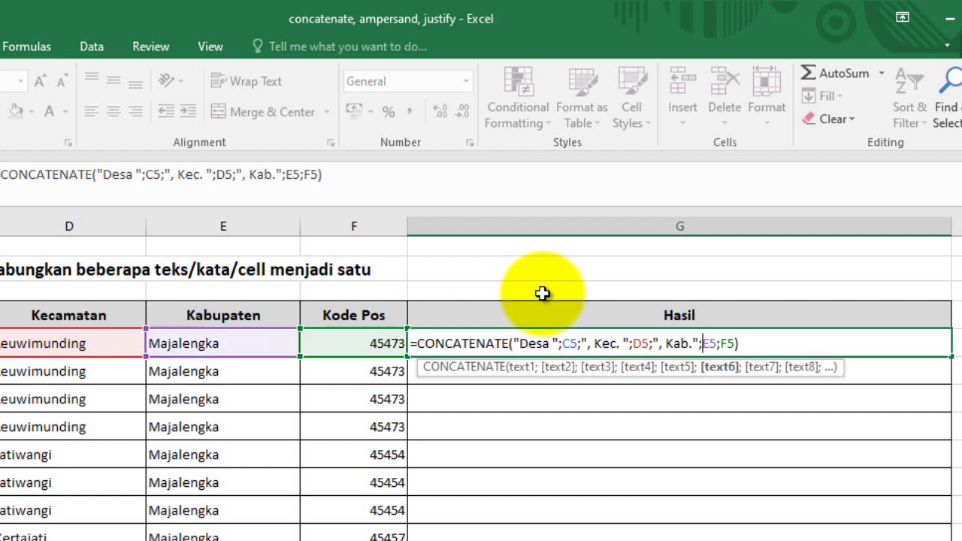
key(Right)
key(Right)
key(Right)
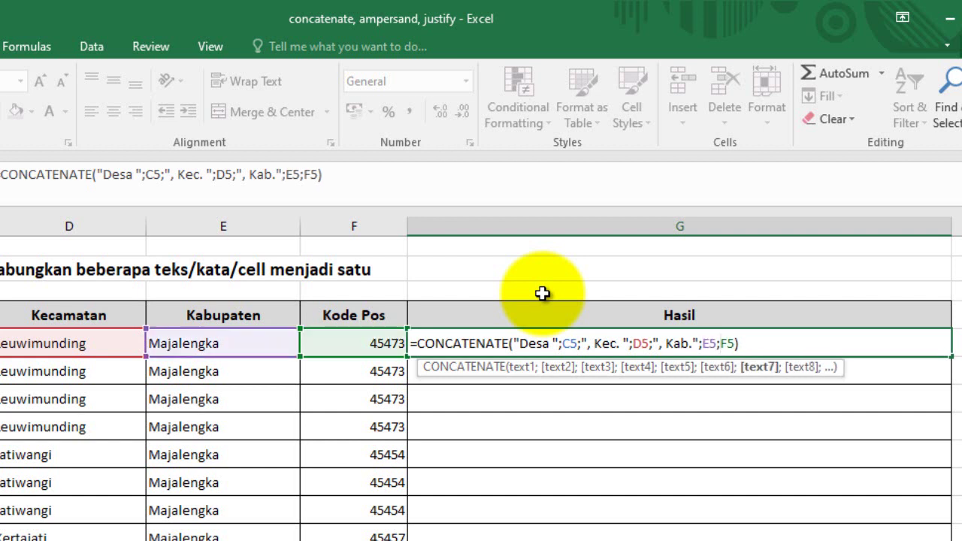
text(")
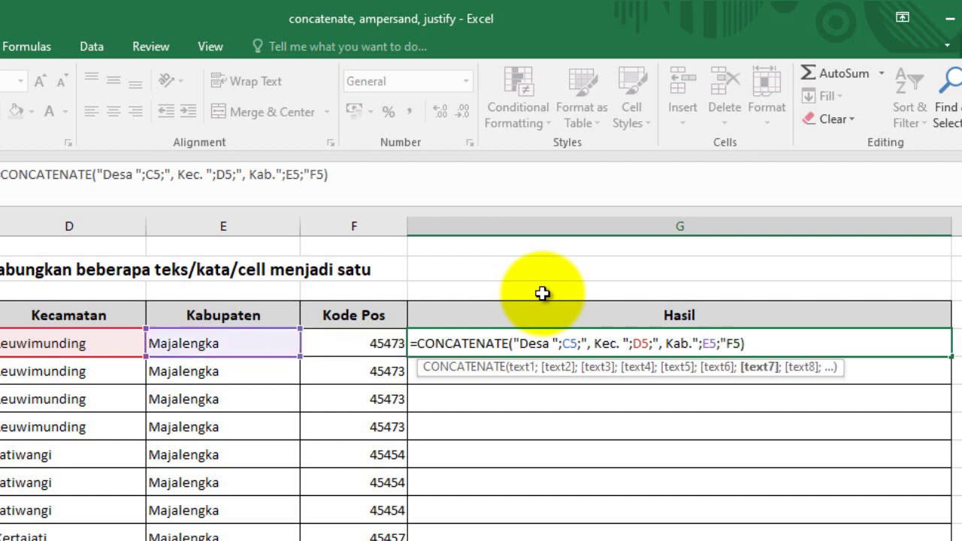
text( ";)
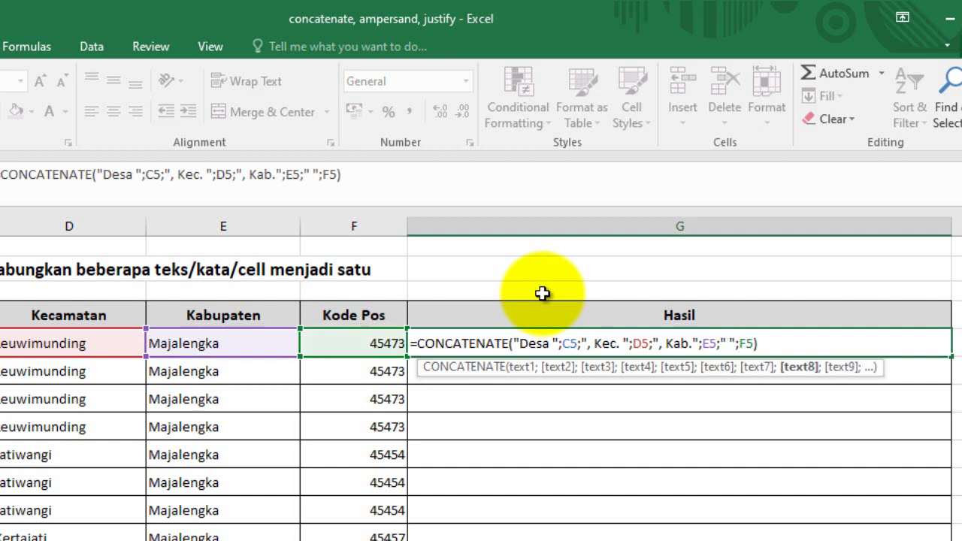
key(Return)
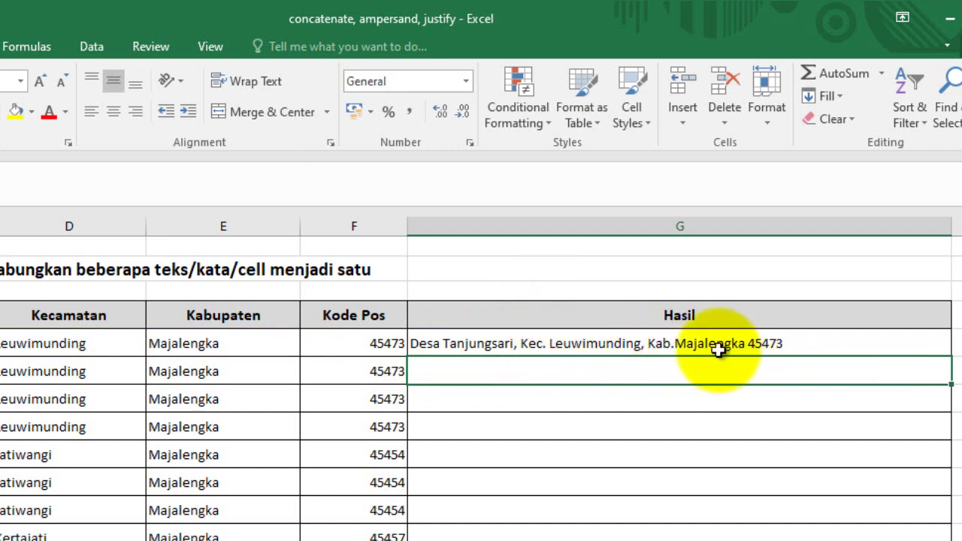
Add the missing space after 'Kab.' so G5 reads the full Tanjungsari address with 45473.
click(429, 344)
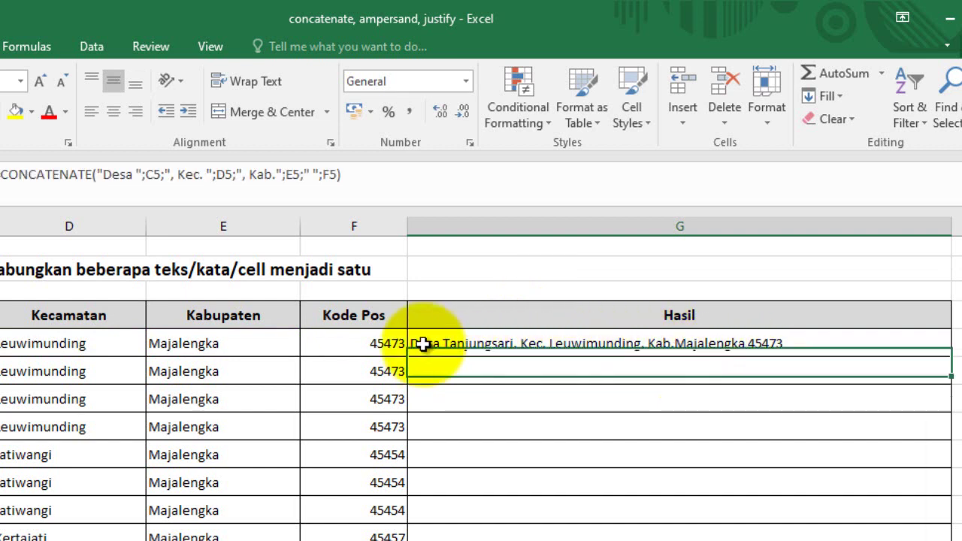
double_click(421, 344)
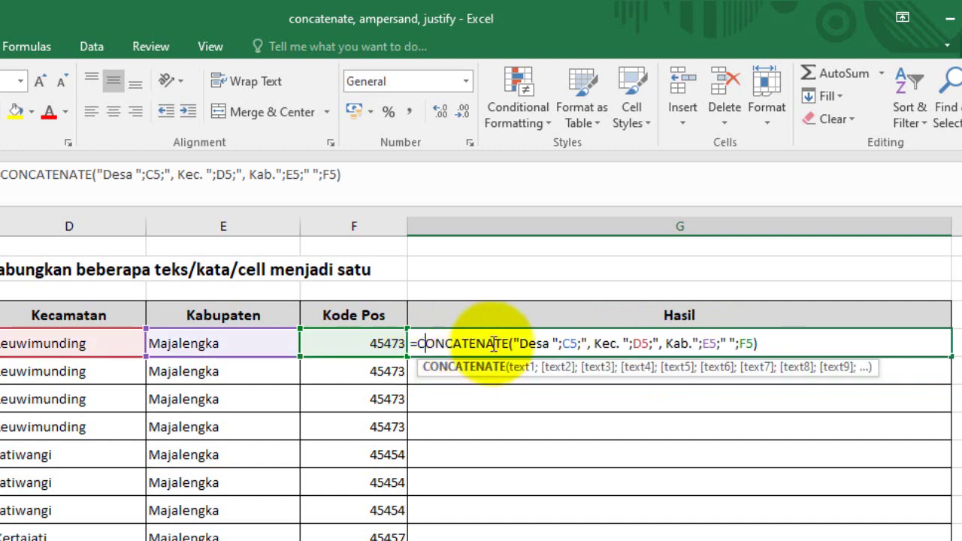
click(694, 343)
key(Return)
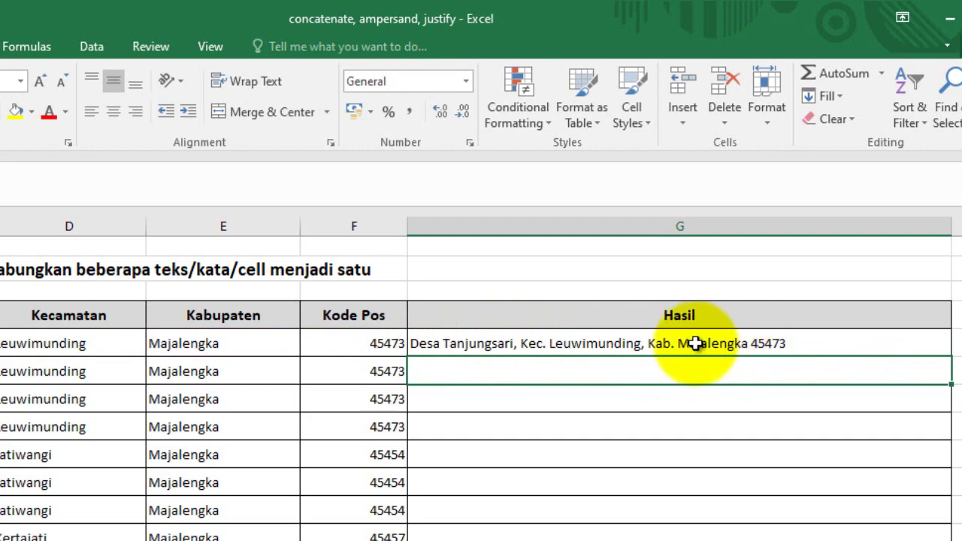
click(519, 343)
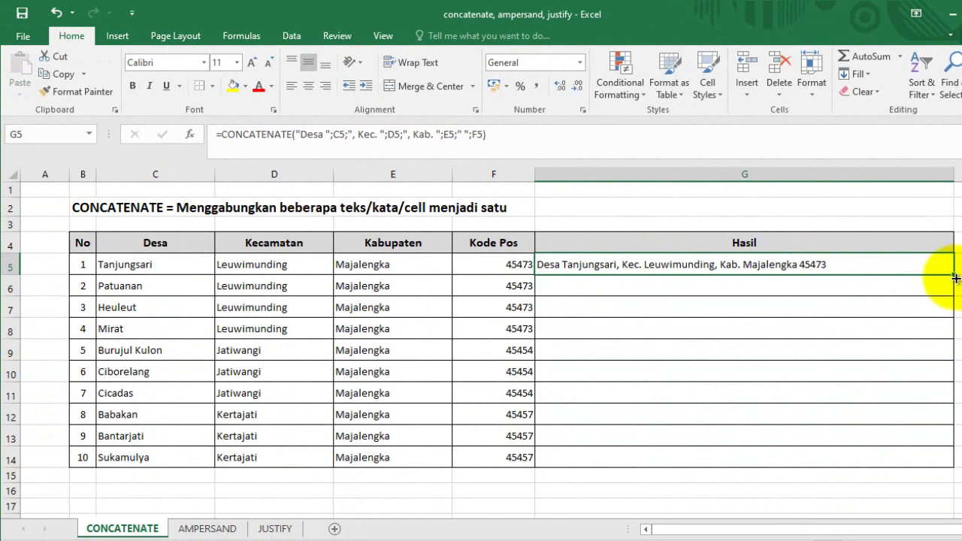
Fill G5's address formula down to G14 for all ten villages.
drag(955, 278, 951, 467)
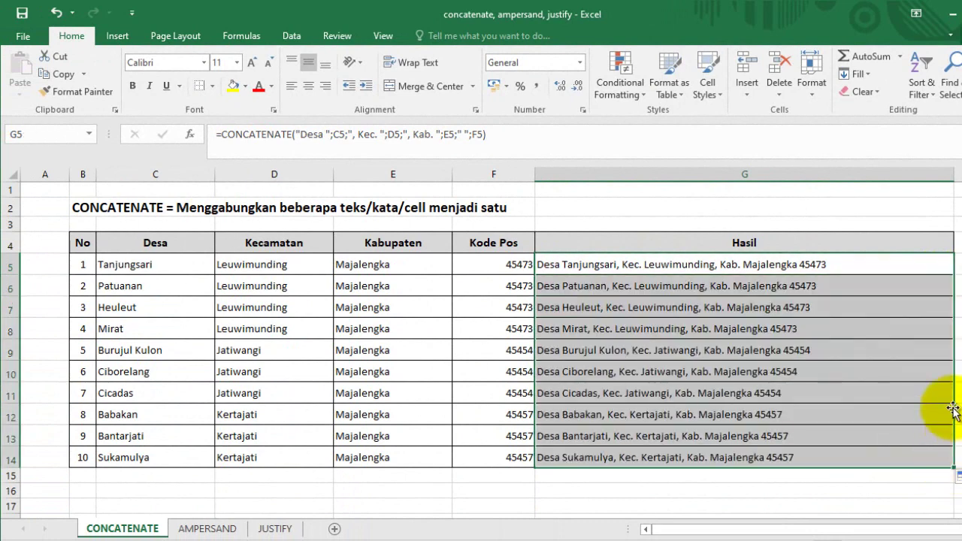
click(956, 287)
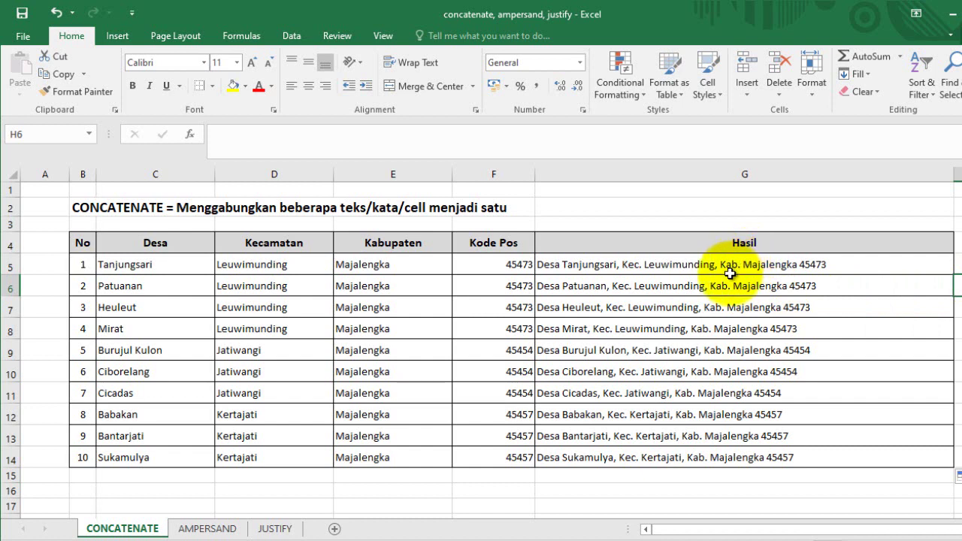
Switch to the AMPERSAND sheet and select Hasil cell E5.
click(222, 531)
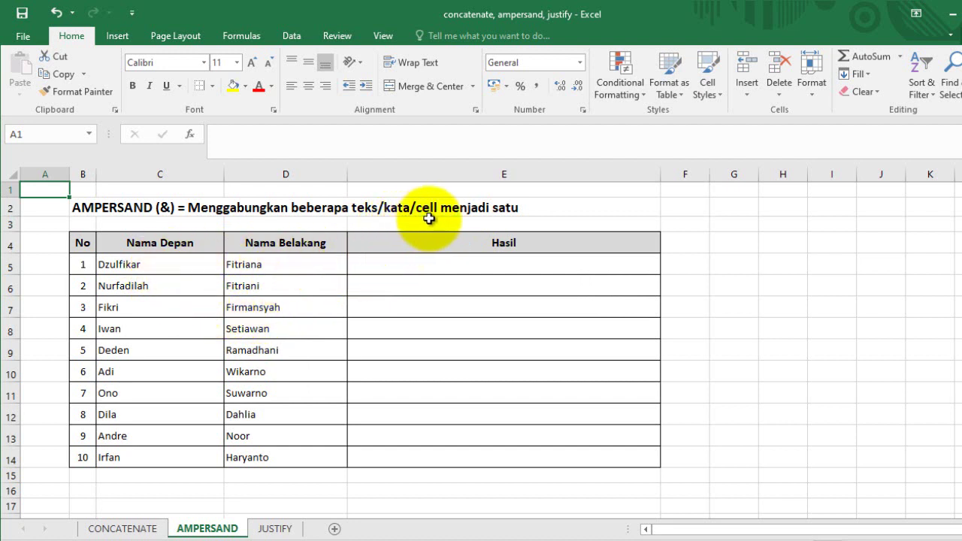
click(429, 265)
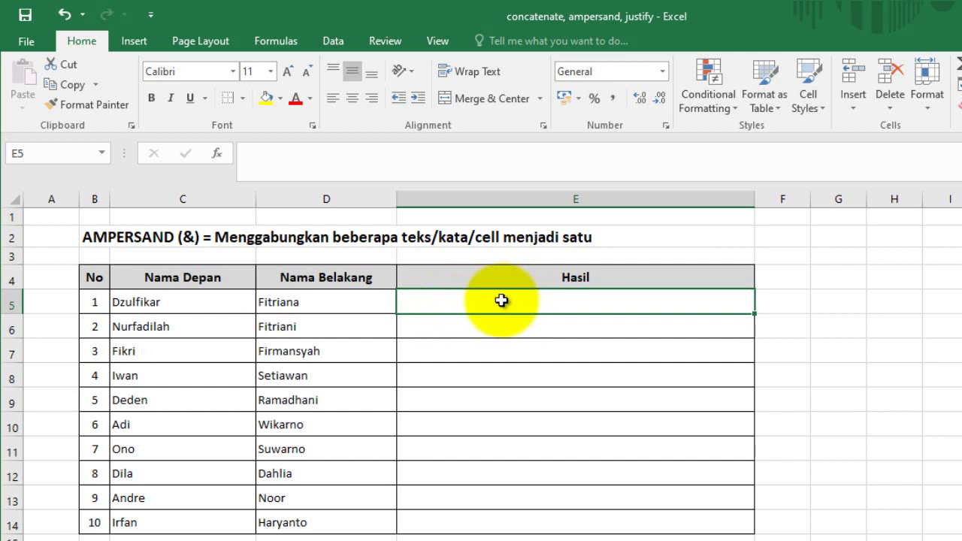
Enter =C5&" "&D5 in E5 to join the first and last name.
double_click(460, 304)
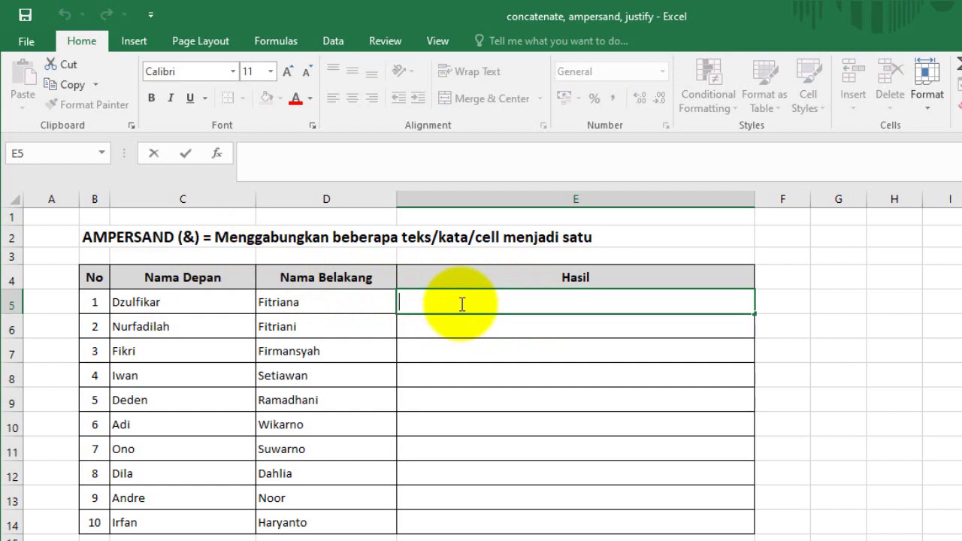
text(=)
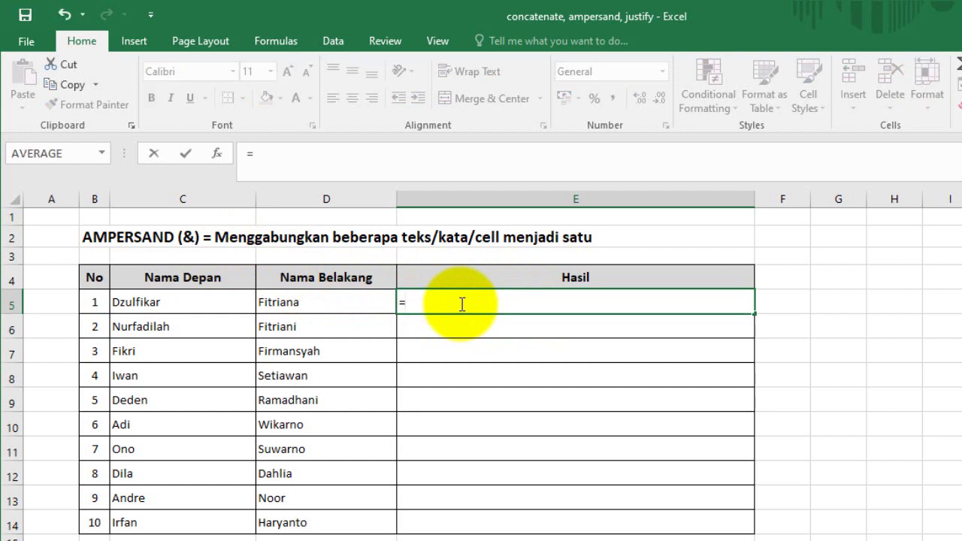
click(170, 302)
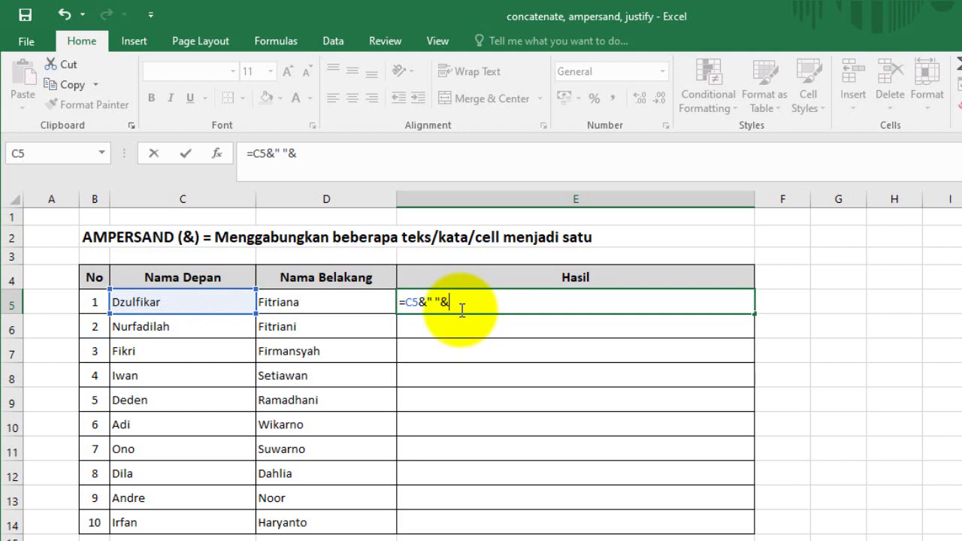
click(320, 299)
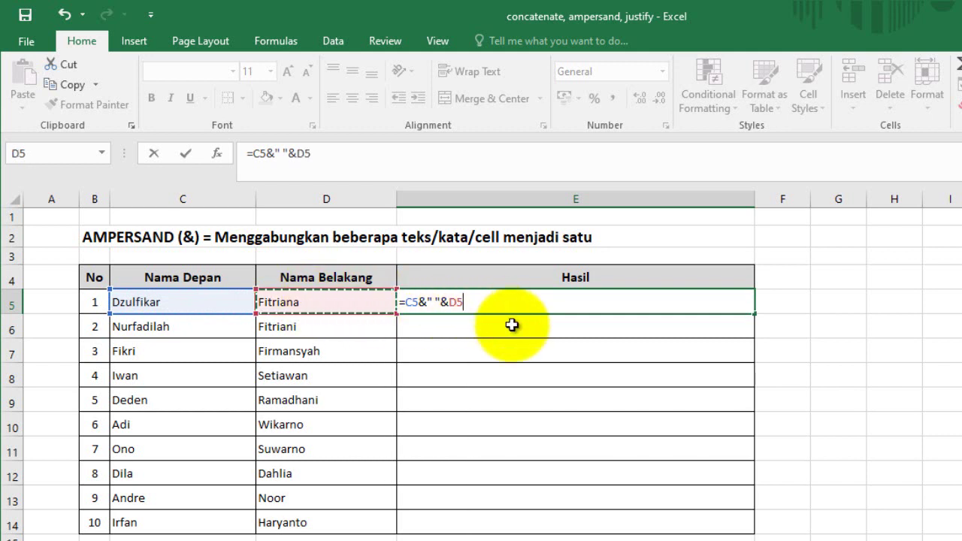
key(Return)
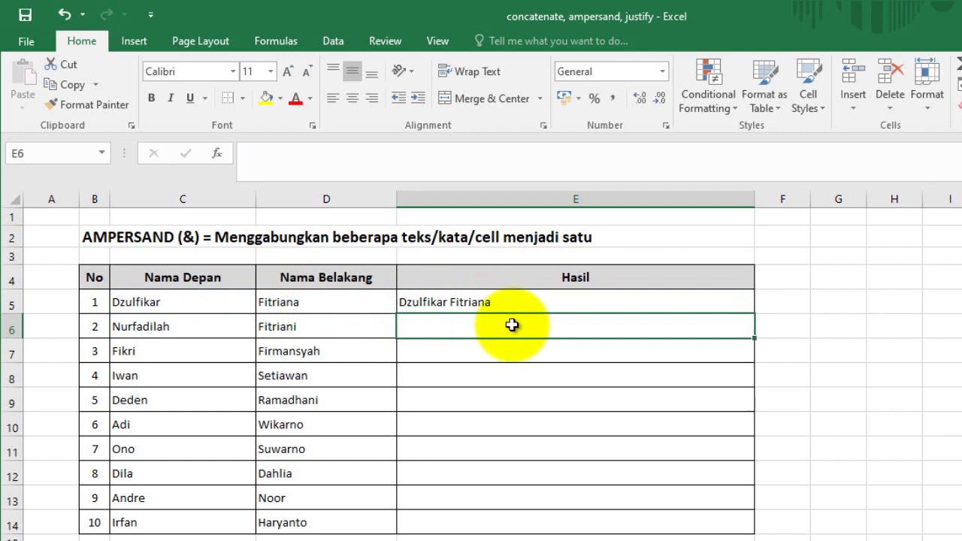
Copy E5's full-name formula down to E14.
click(570, 303)
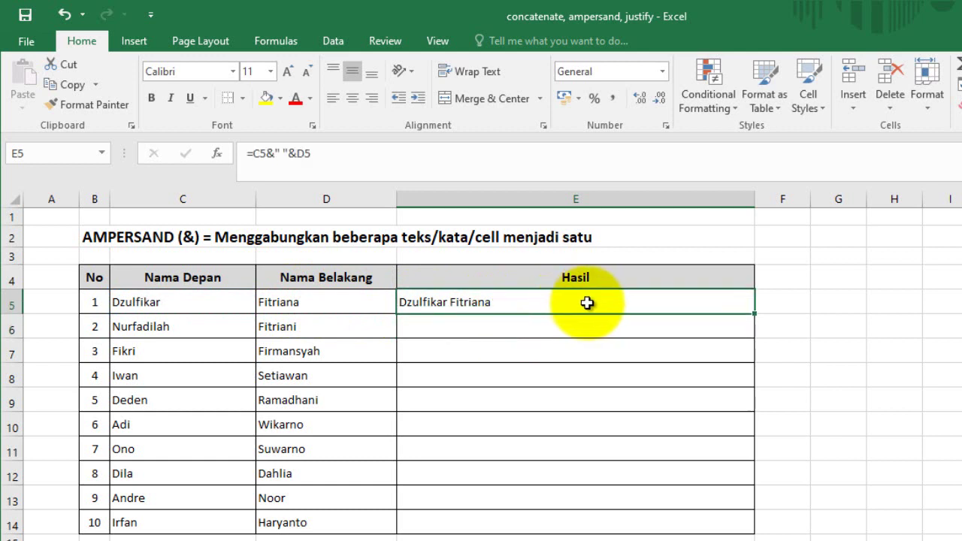
drag(755, 319, 747, 536)
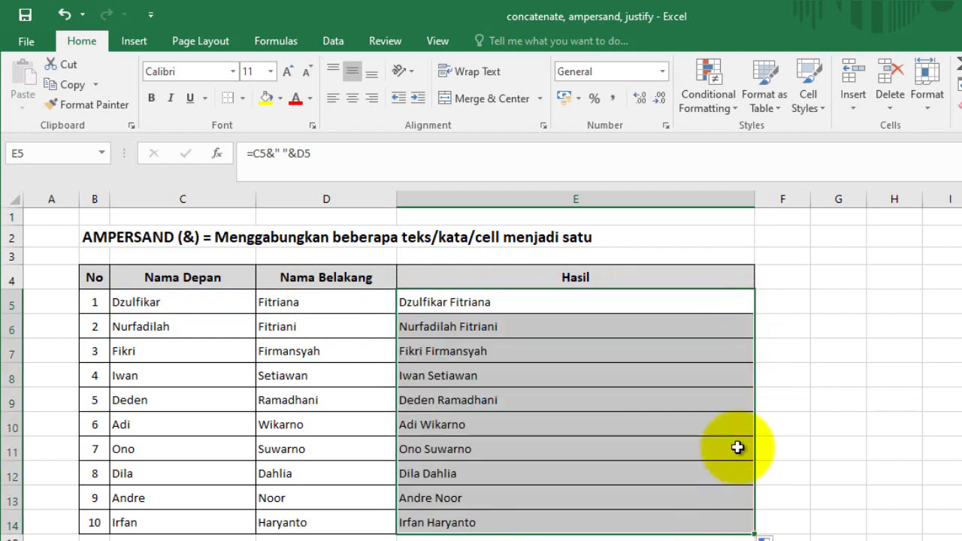
click(786, 300)
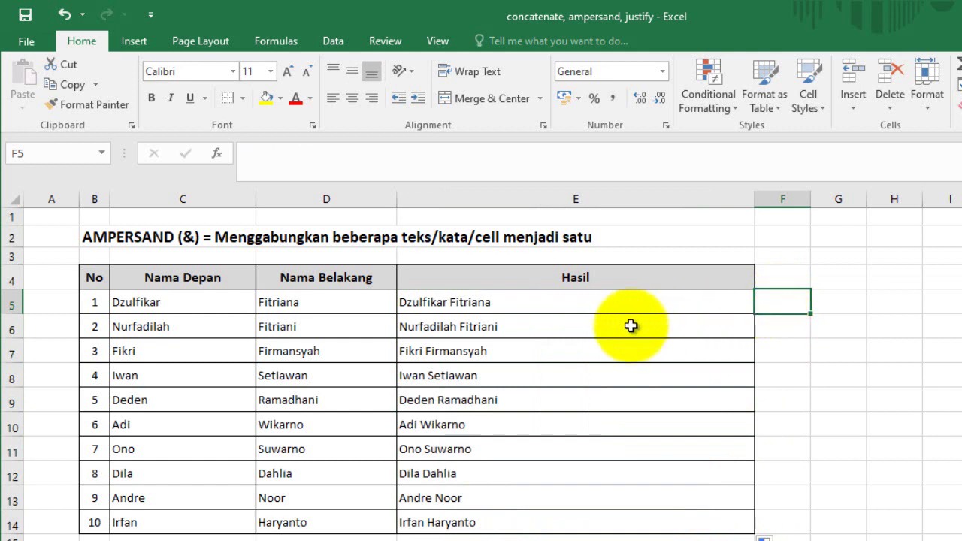
Narrow Hasil column E to fit the names, then go to the JUSTIFY sheet.
drag(753, 205, 574, 215)
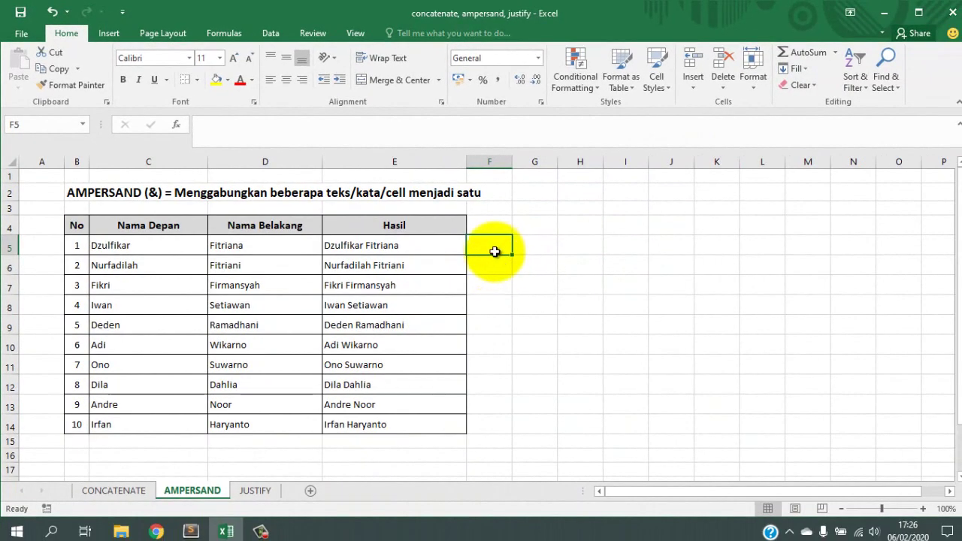
click(492, 267)
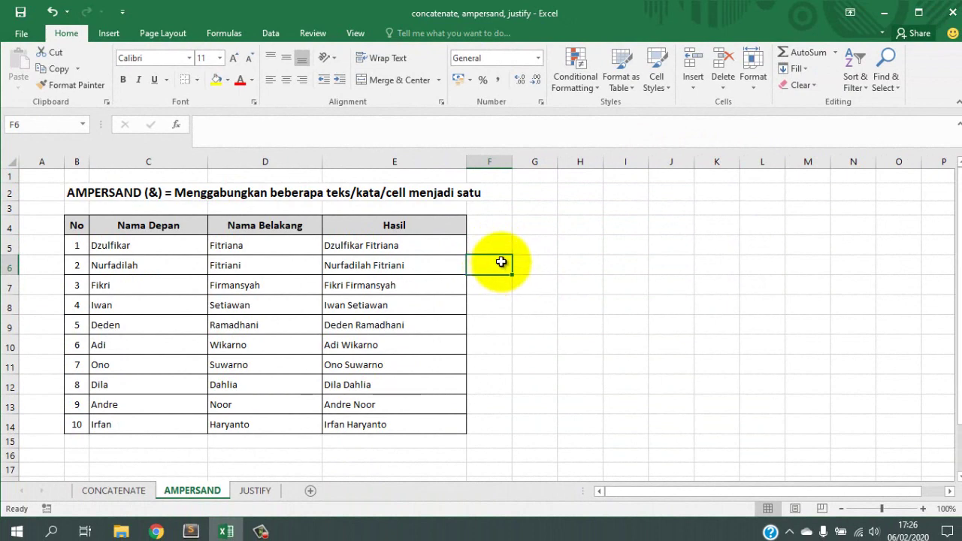
click(252, 492)
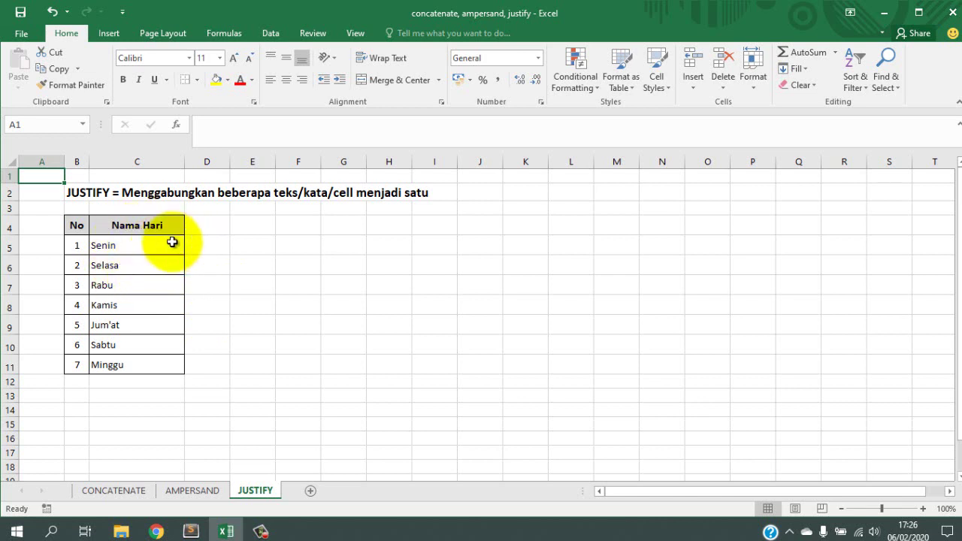
Select the day names in C5:C11 and widen column C.
drag(163, 244, 151, 364)
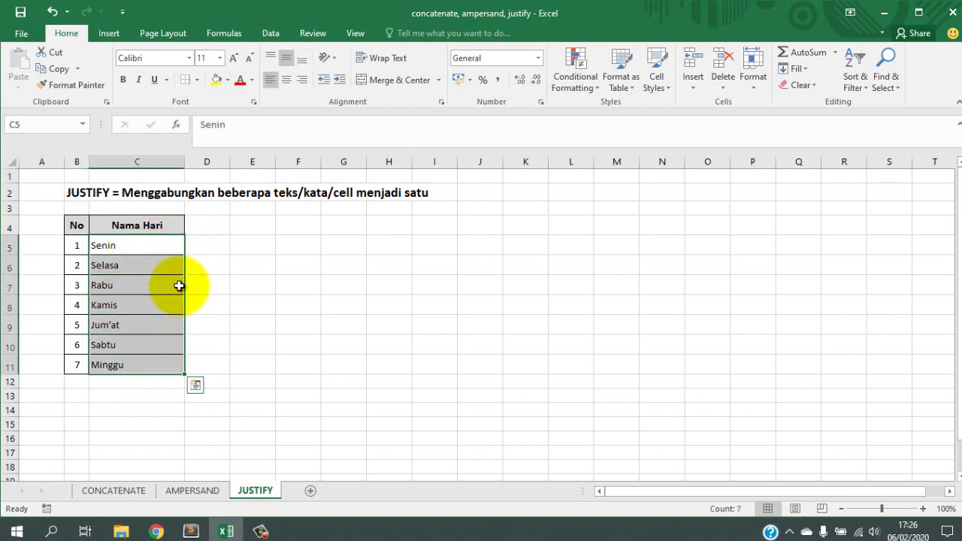
drag(184, 161, 329, 172)
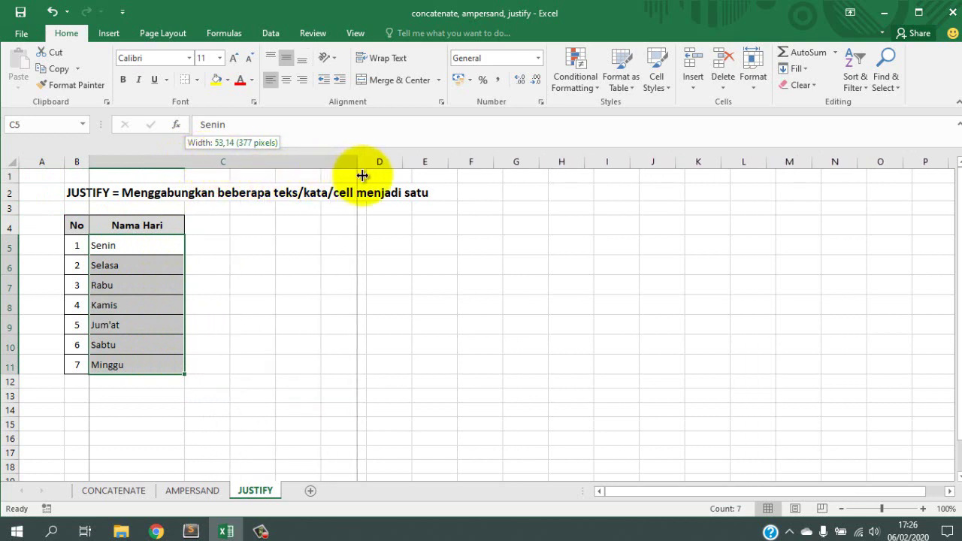
drag(328, 173, 369, 174)
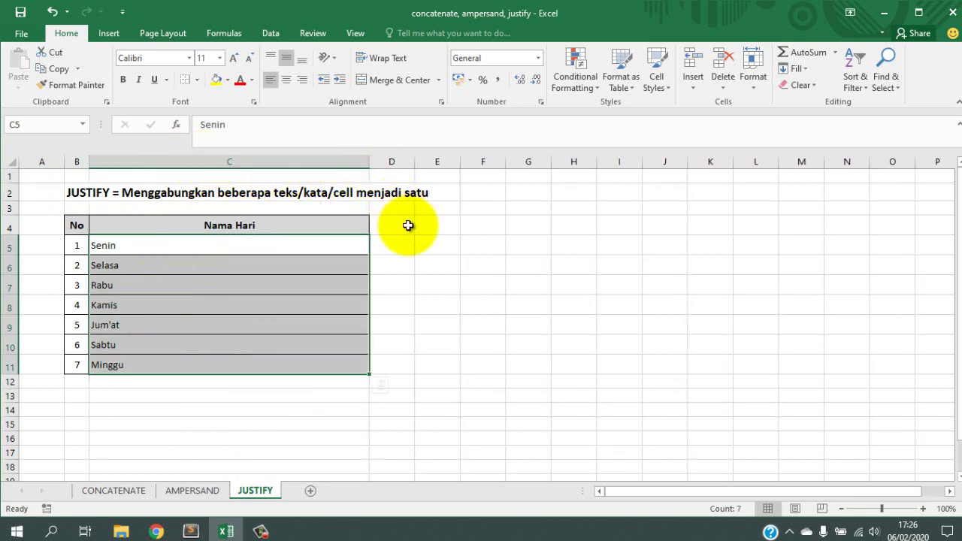
Apply Fill > Justify so C5 reads 'Senin Selasa Rabu Kamis Jum'at Sabtu Minggu'.
click(806, 68)
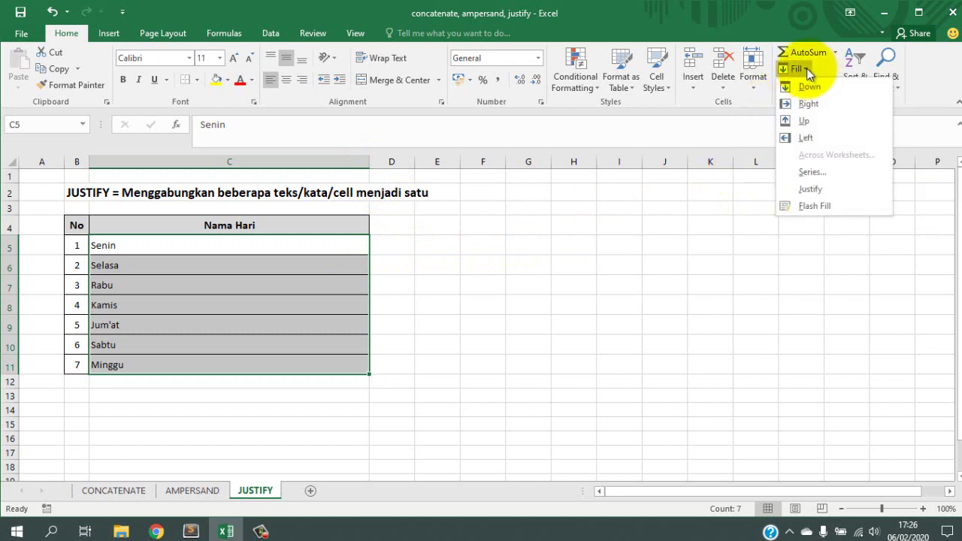
click(817, 188)
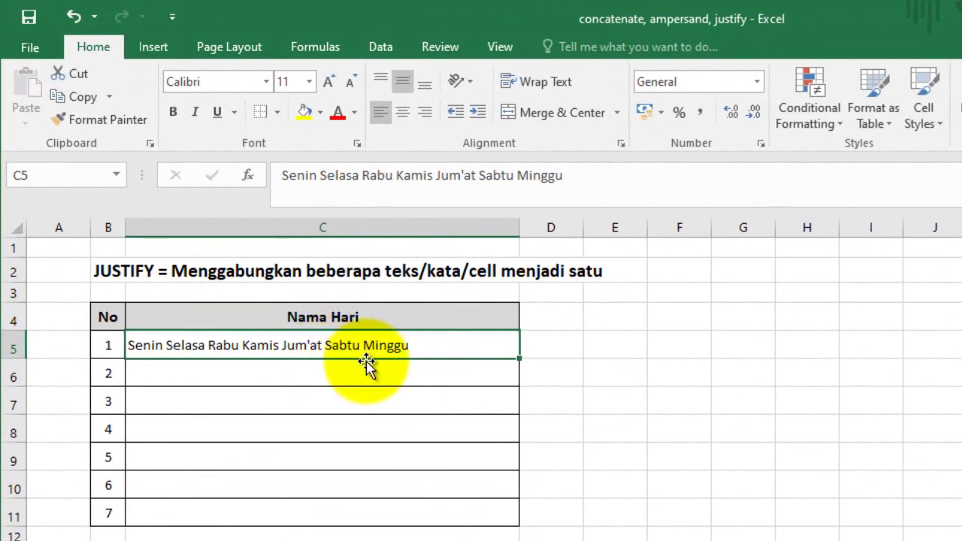
click(368, 367)
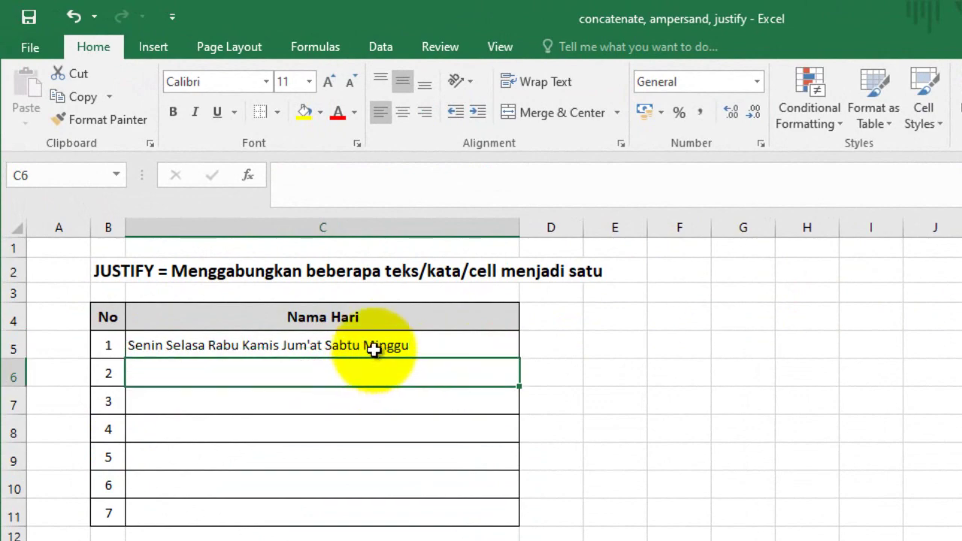
click(369, 350)
click(370, 372)
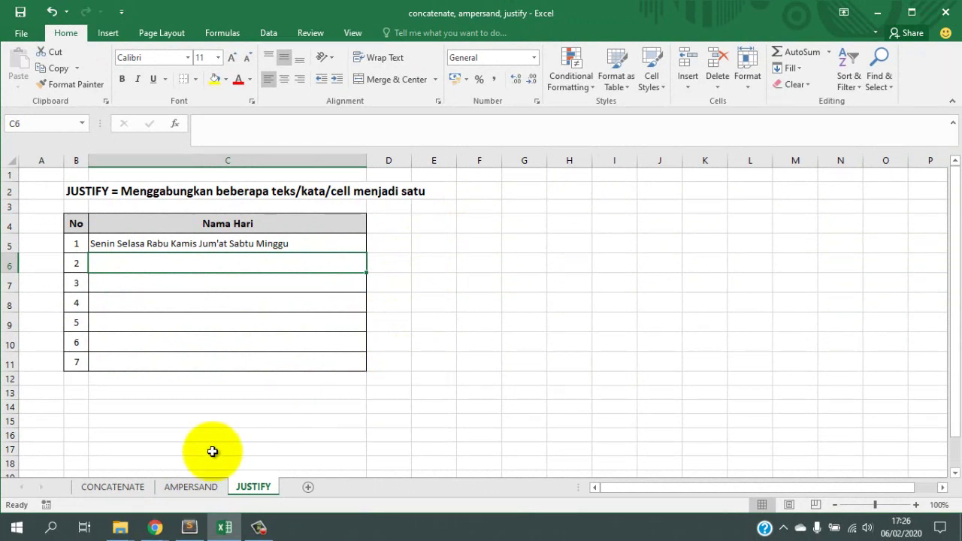
Flip through the AMPERSAND, JUSTIFY and CONCATENATE sheets to check results, ending on CONCATENATE.
click(191, 488)
click(143, 488)
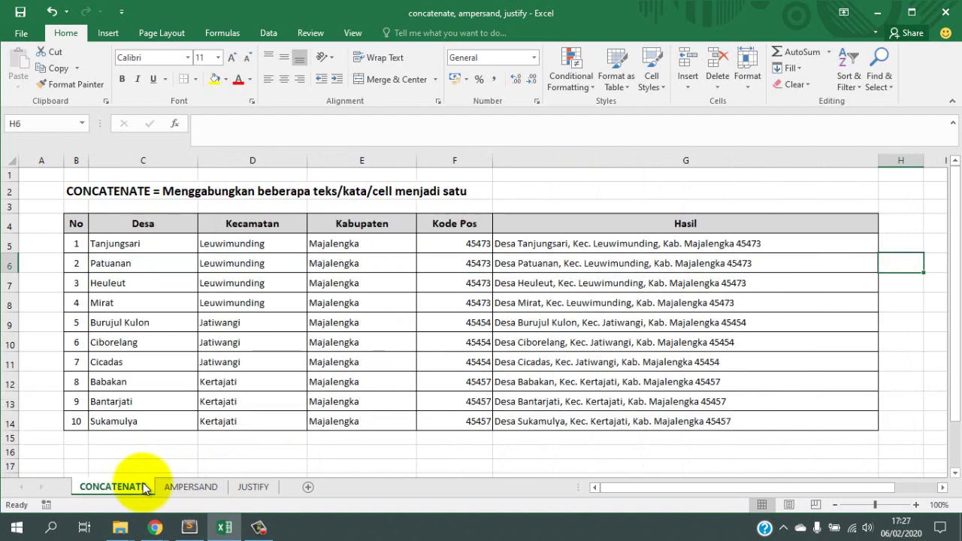
click(190, 486)
click(252, 487)
click(209, 485)
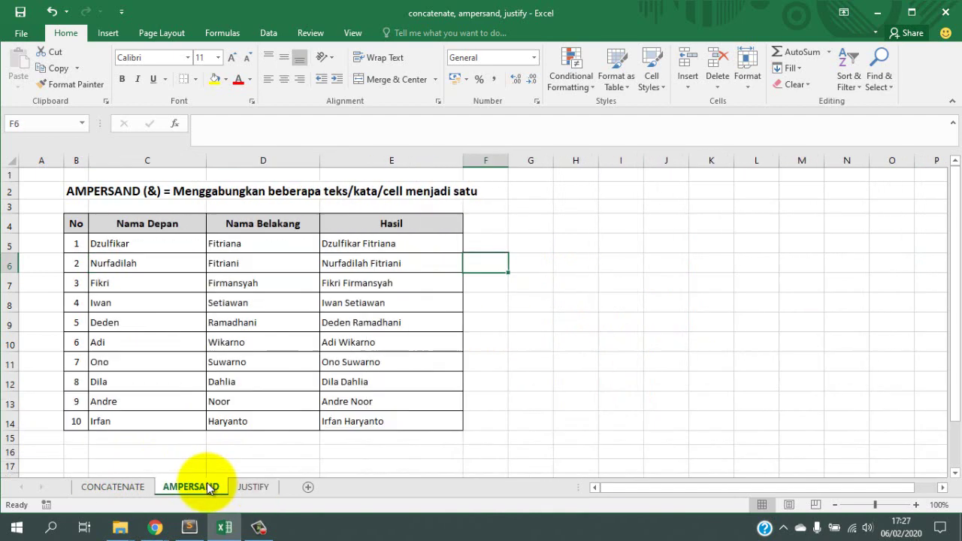
click(136, 487)
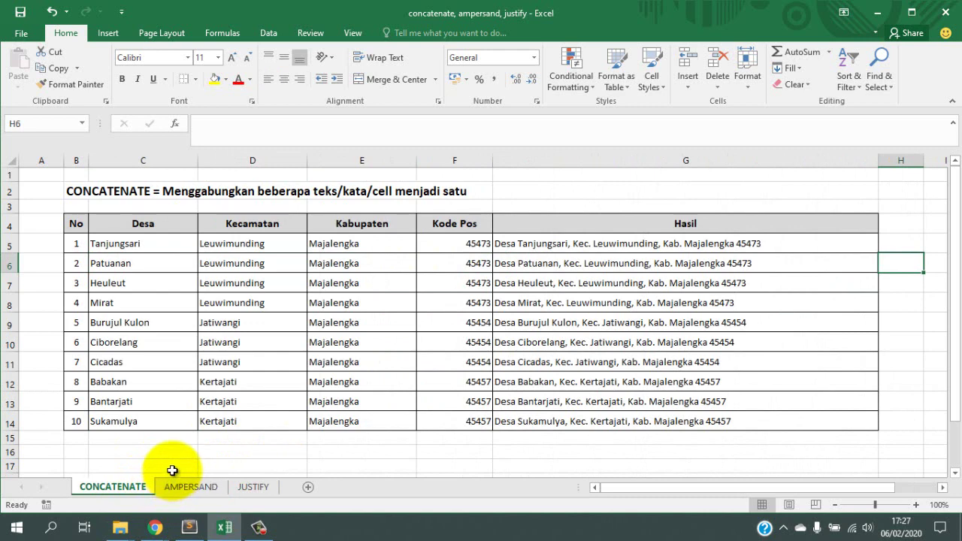
click(196, 486)
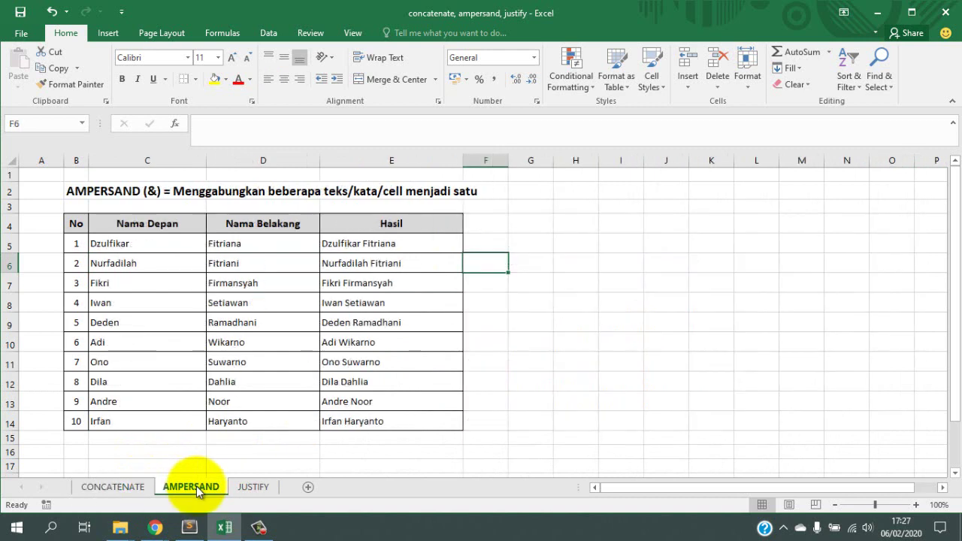
click(581, 230)
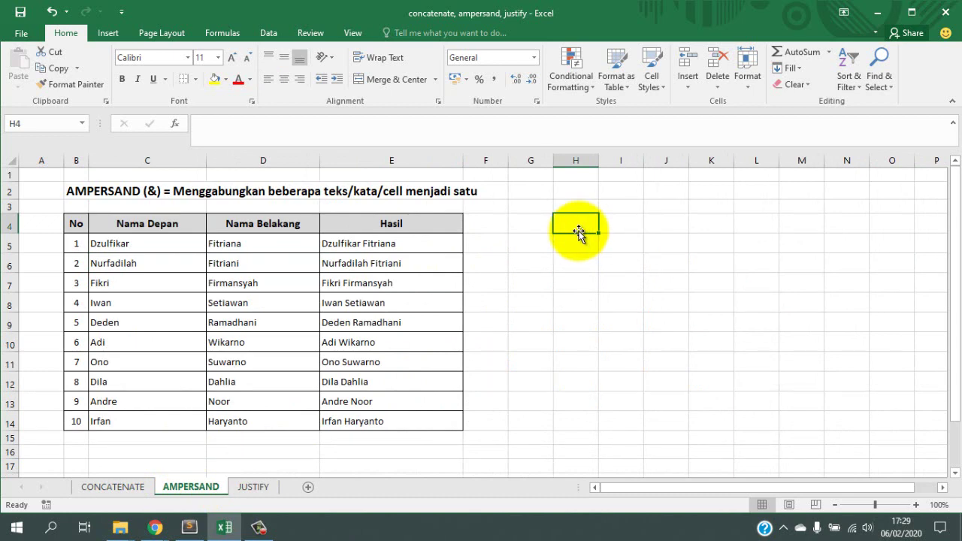
click(139, 486)
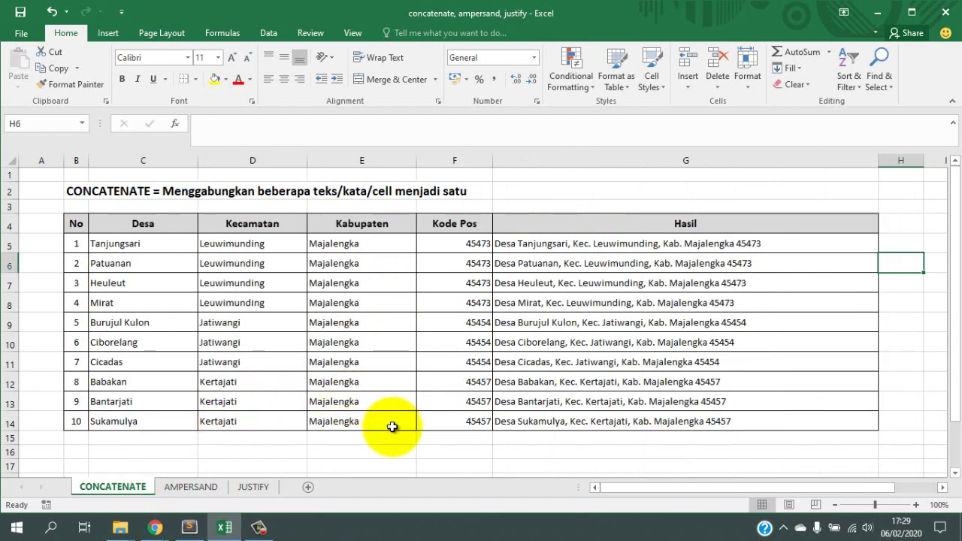
click(150, 451)
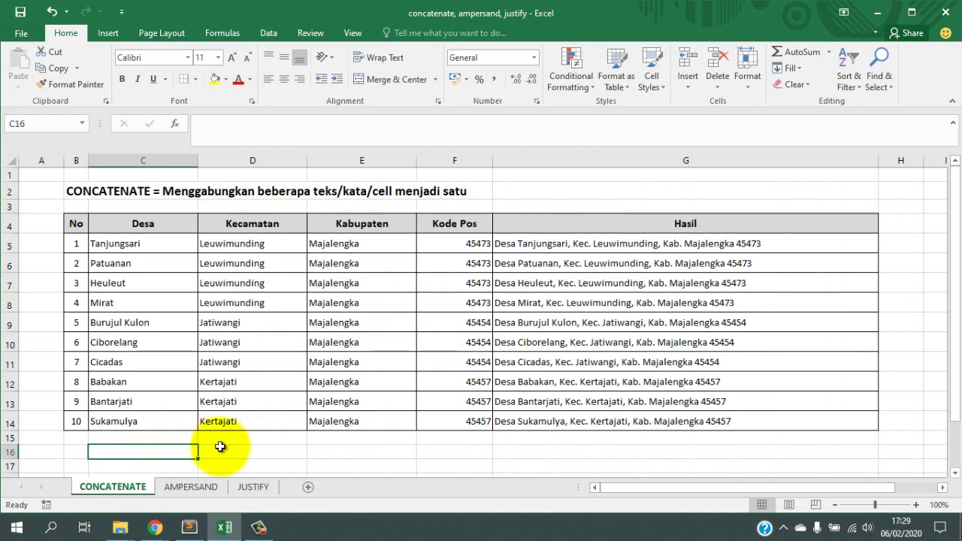